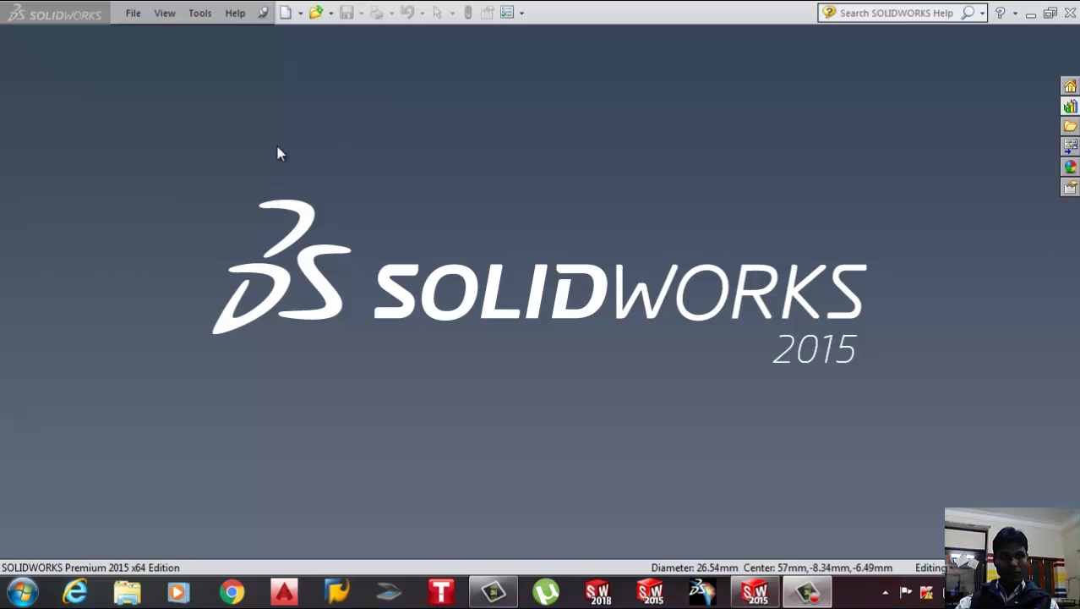
# Create a new blank part document, Part2
pyautogui.click(287, 15)
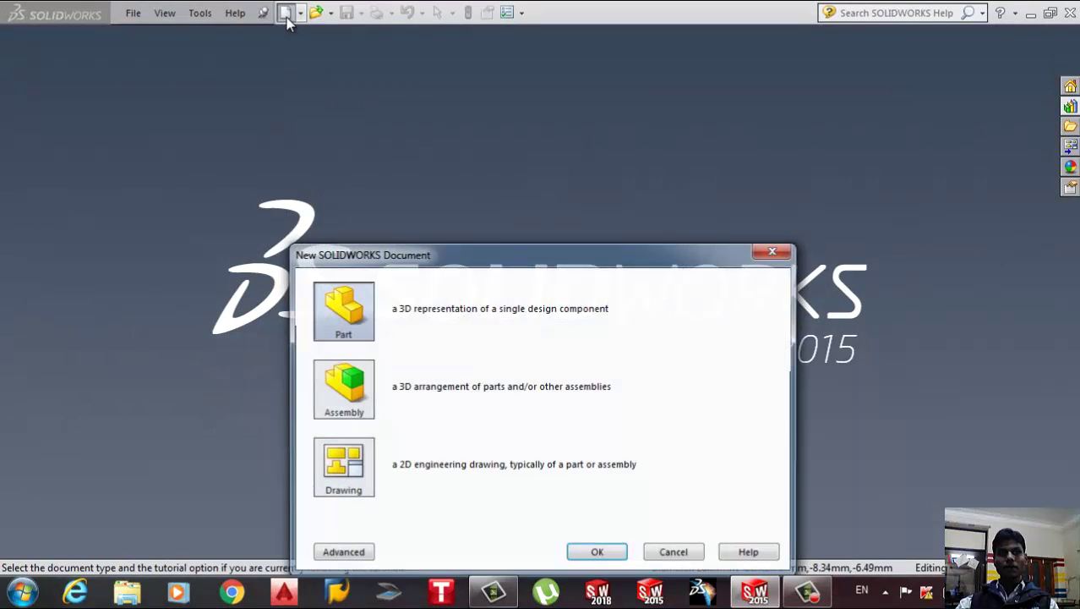
pyautogui.doubleClick(354, 314)
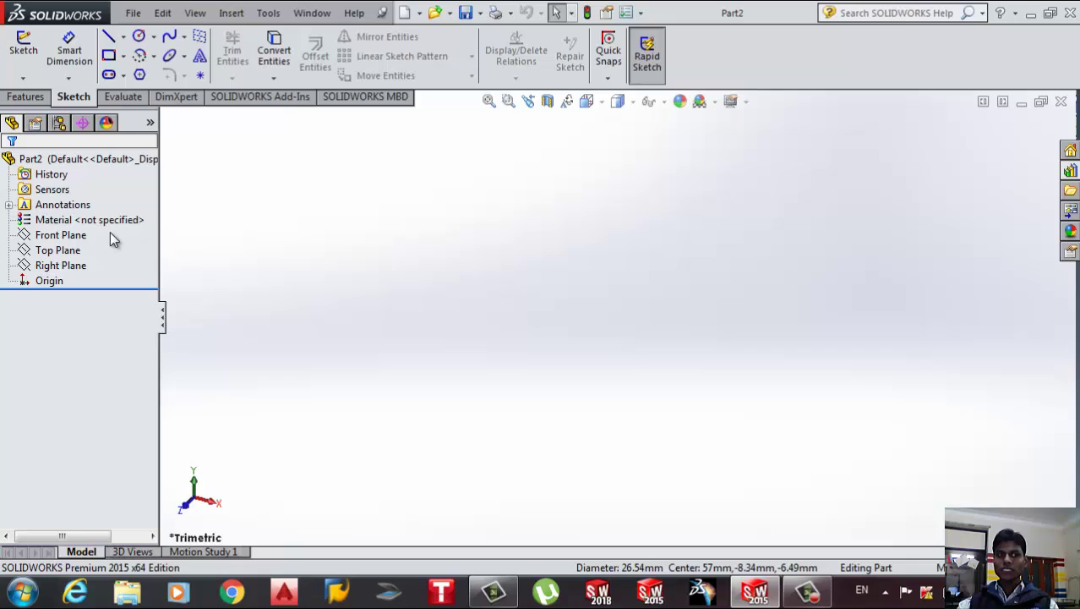
# Show the Front, Top and Right reference planes together in Part2
pyautogui.moveTo(110, 232); pyautogui.dragTo(71, 280)
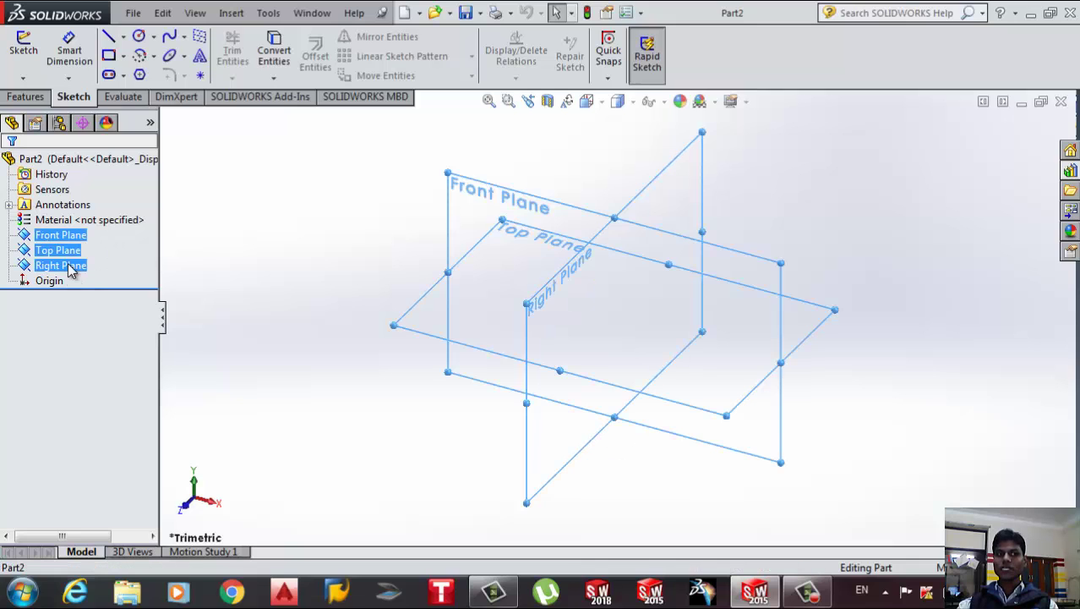
pyautogui.rightClick(68, 262)
pyautogui.click(81, 245)
pyautogui.click(317, 222)
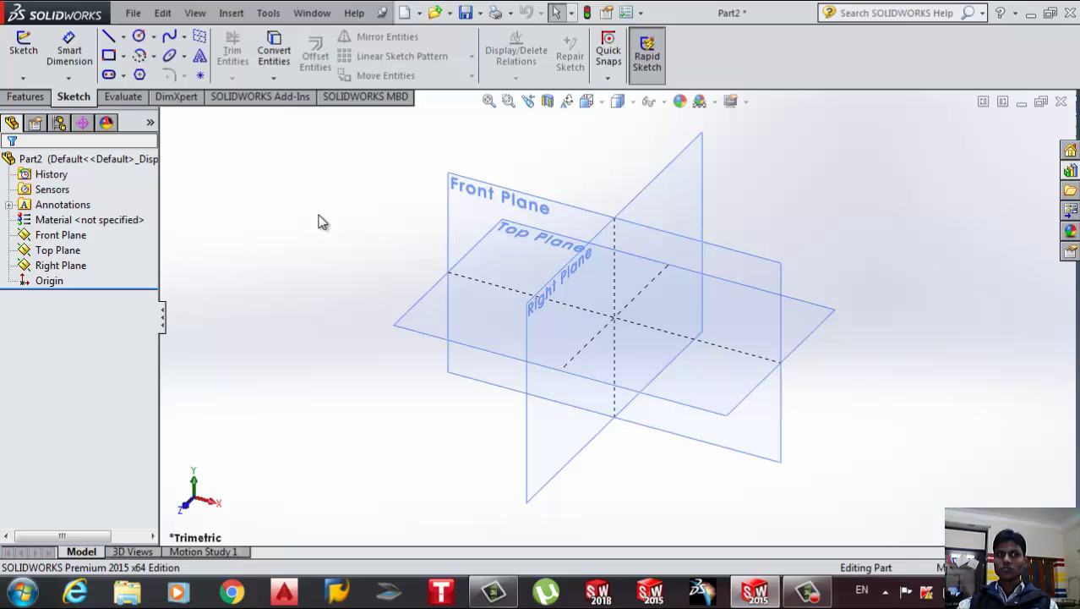
pyautogui.click(27, 97)
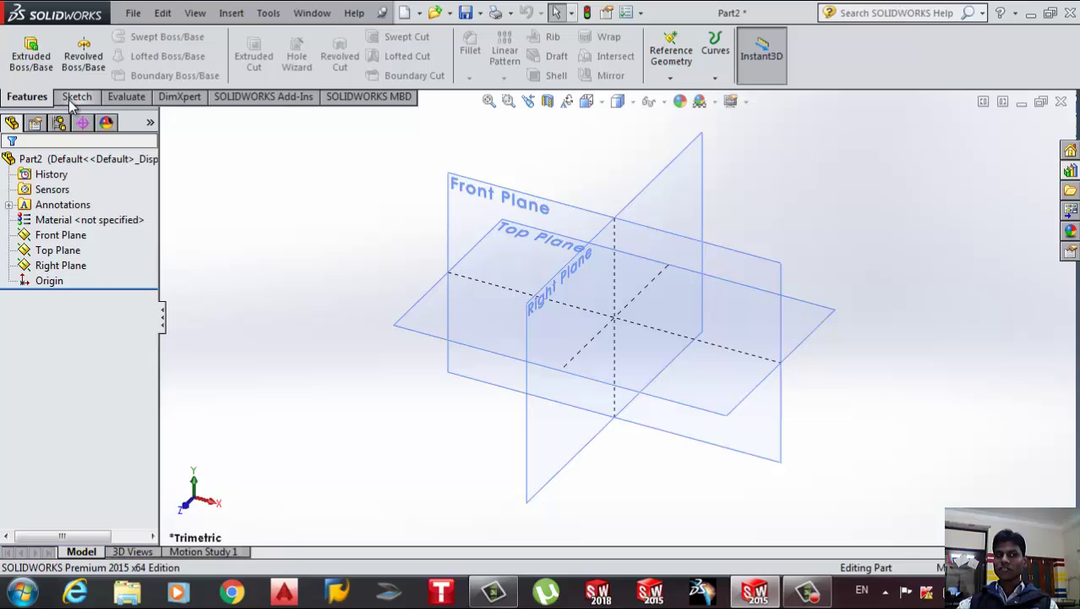
pyautogui.click(74, 98)
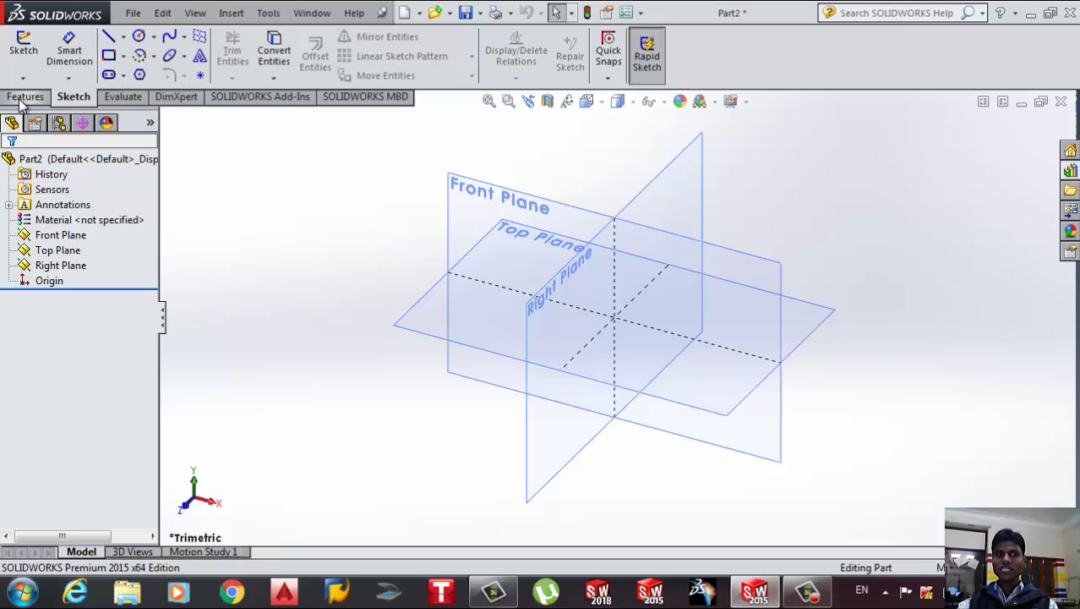
pyautogui.click(23, 98)
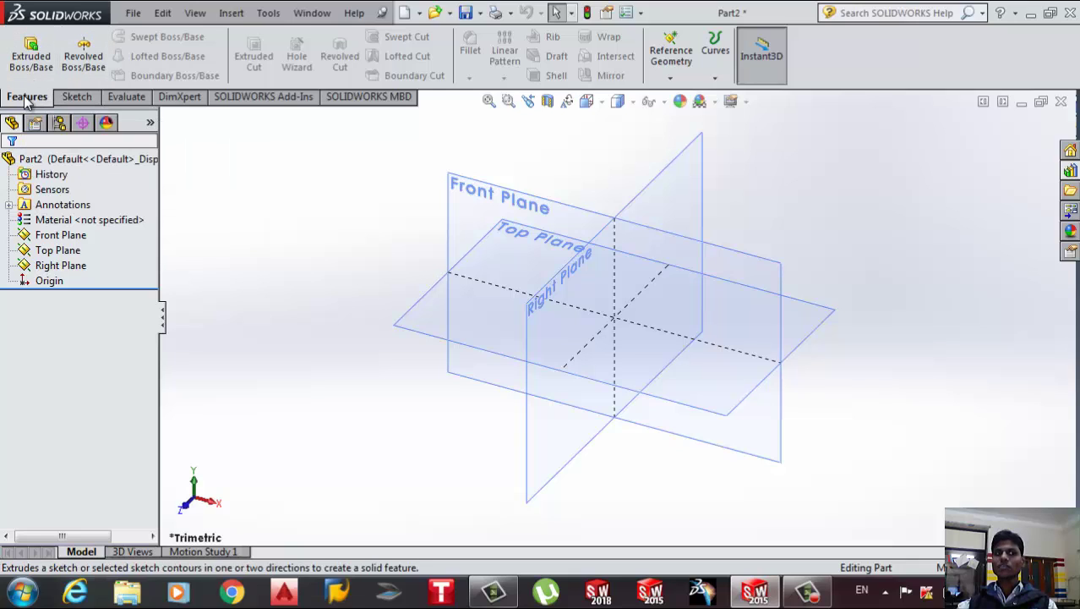
# Start Sketch1 on the Front Plane, viewed normal to the plane
pyautogui.click(78, 97)
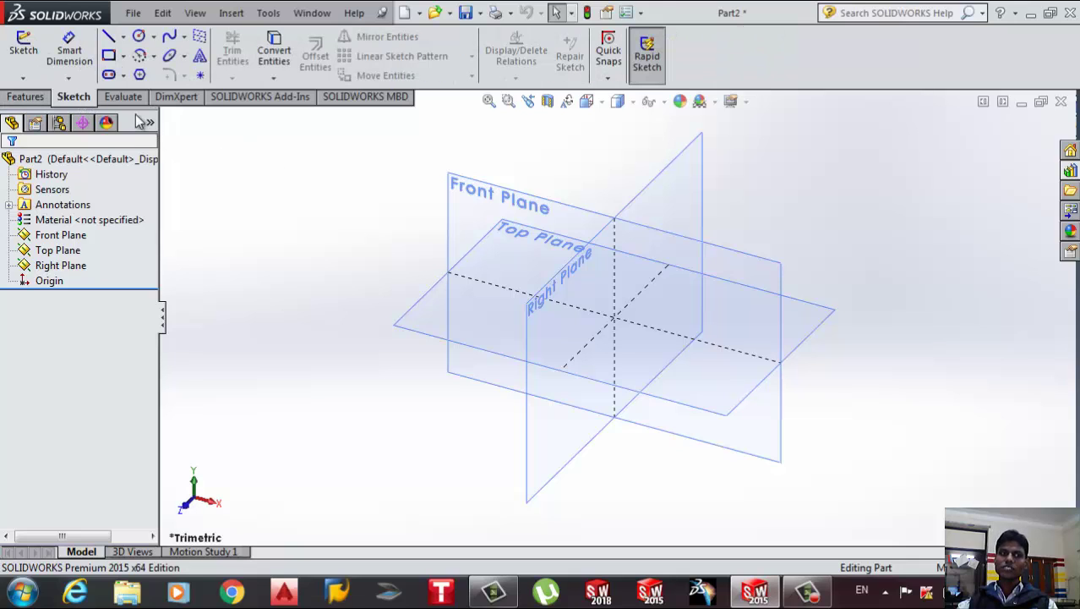
pyautogui.click(474, 203)
pyautogui.click(585, 143)
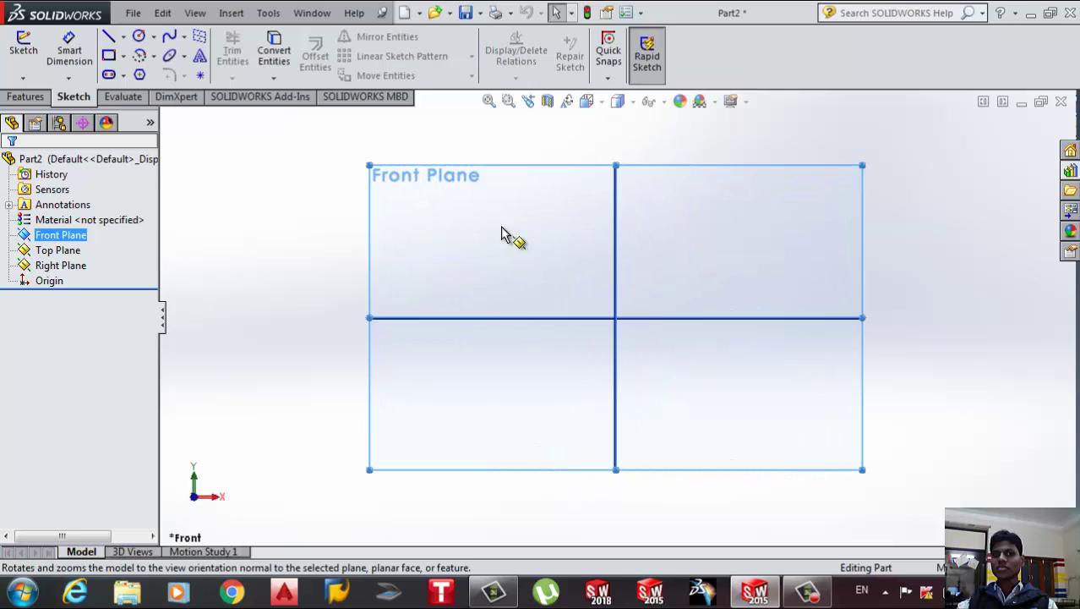
pyautogui.click(108, 56)
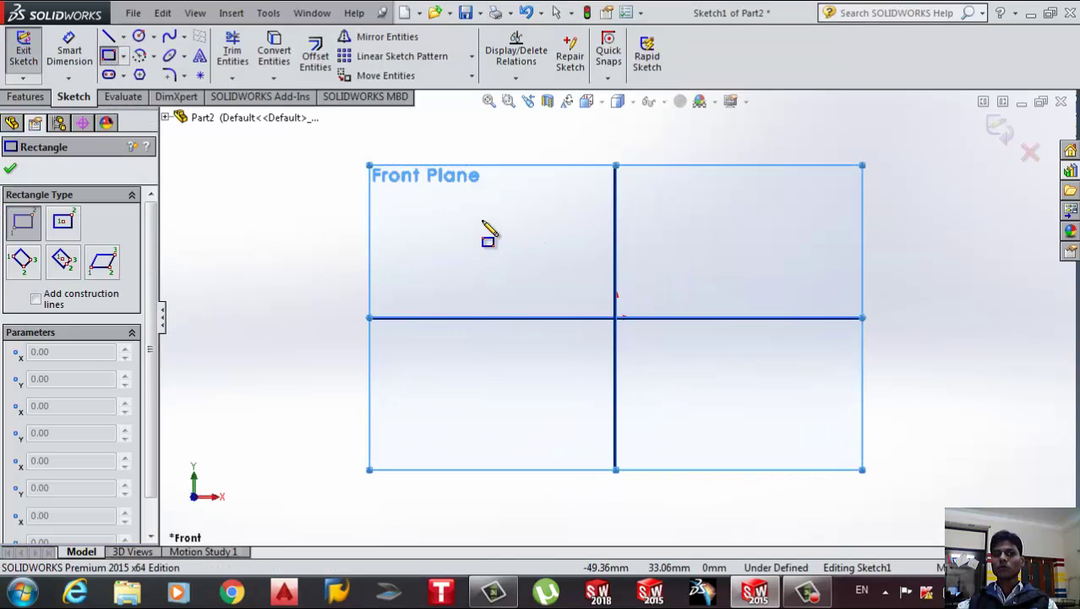
pyautogui.click(483, 217)
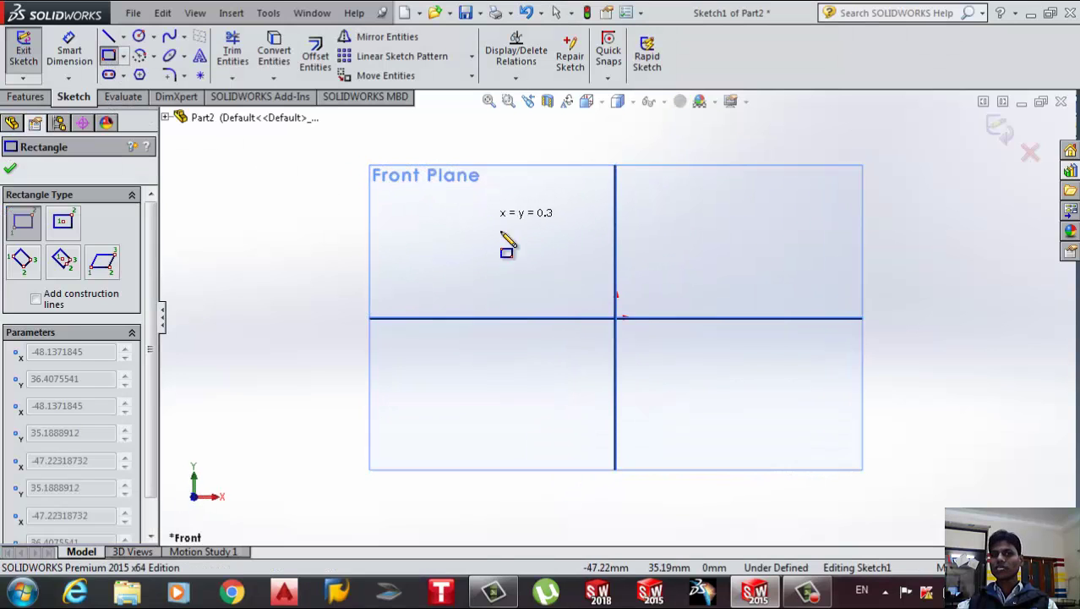
pyautogui.click(109, 36)
# Draw the profile's top edge with a centred rectangular notch stepping down
pyautogui.click(507, 214)
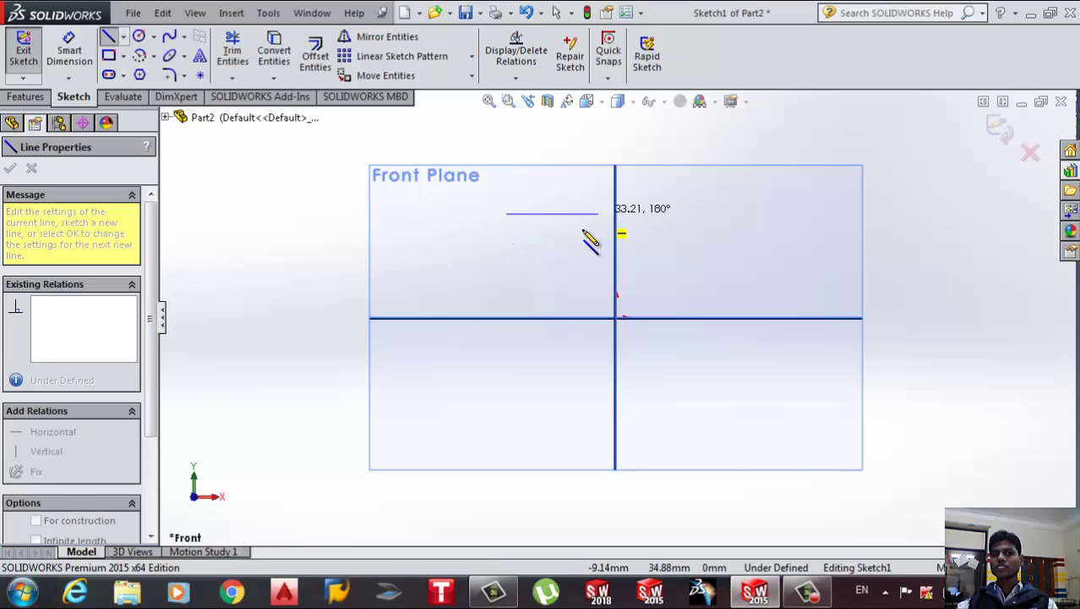
pyautogui.click(584, 214)
pyautogui.click(584, 272)
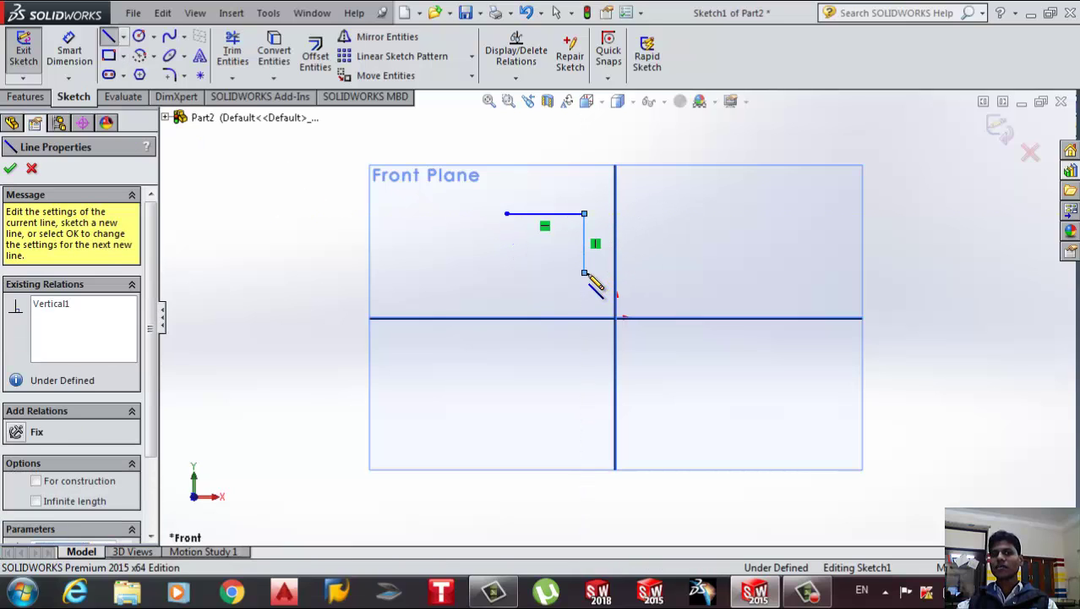
pyautogui.click(713, 272)
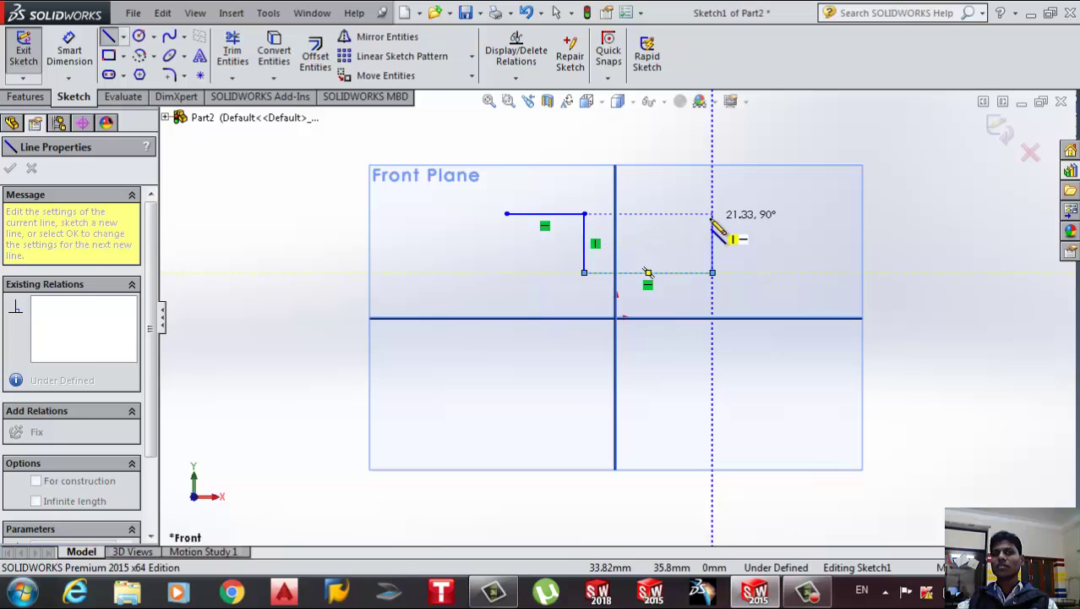
pyautogui.click(713, 214)
pyautogui.click(778, 214)
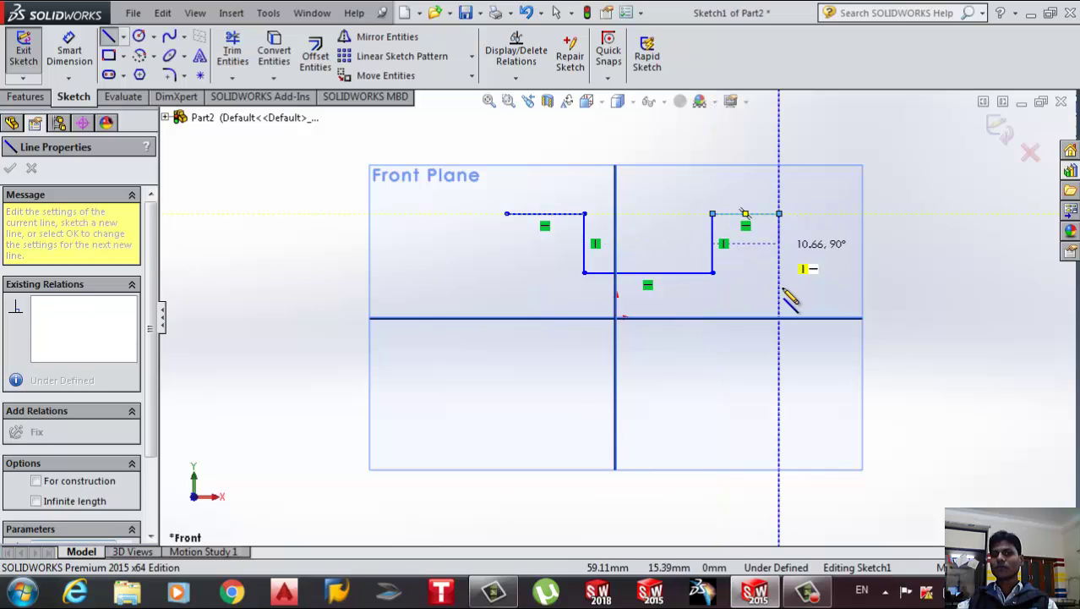
# Complete the outline down the right side and across both chamfered lower corners, closing it
pyautogui.click(778, 354)
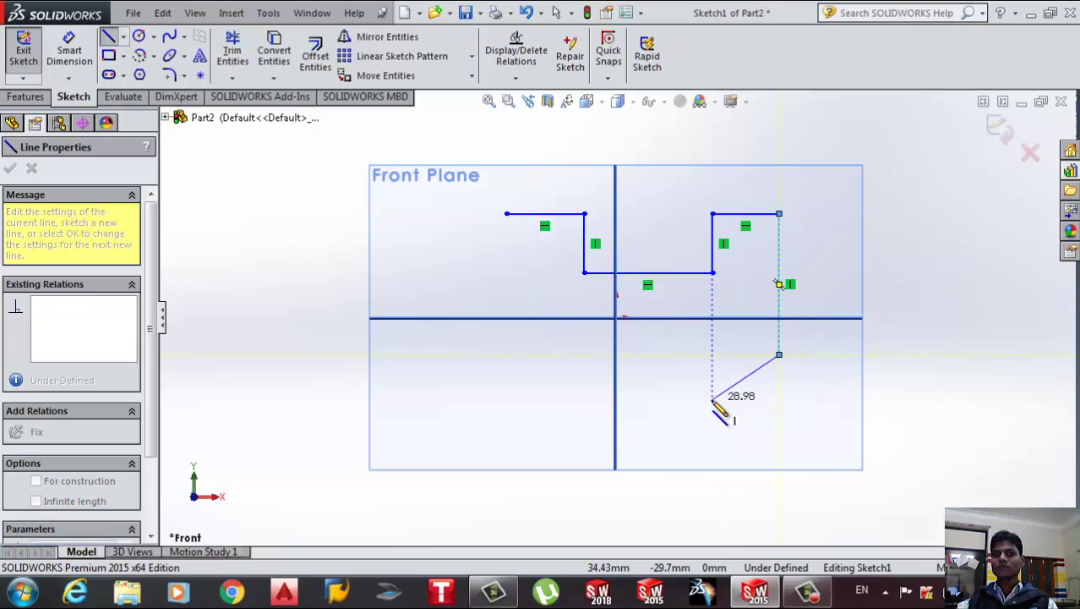
pyautogui.click(584, 400)
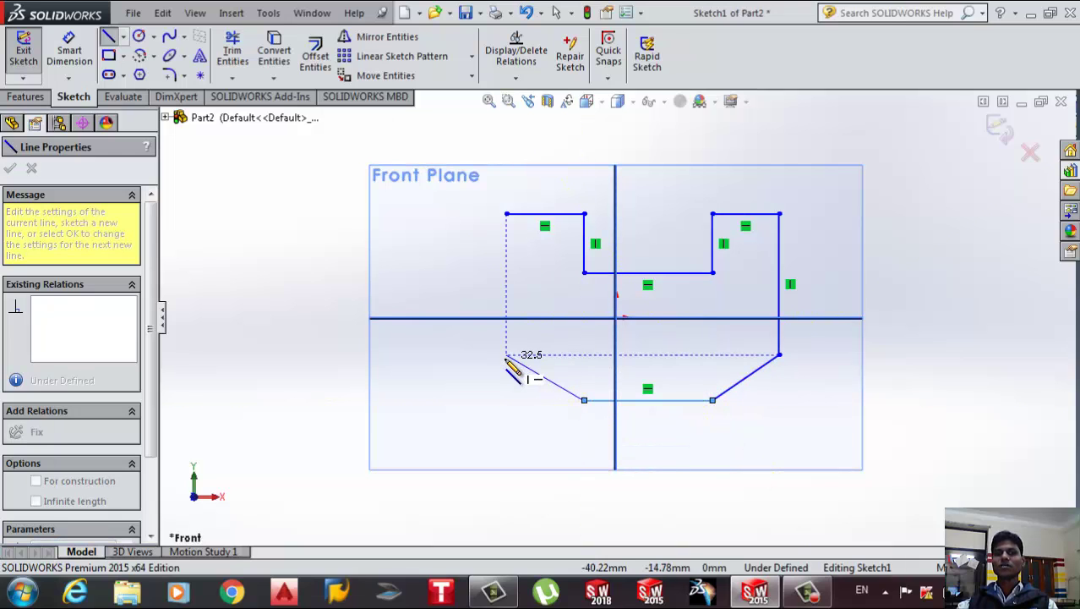
pyautogui.click(506, 361)
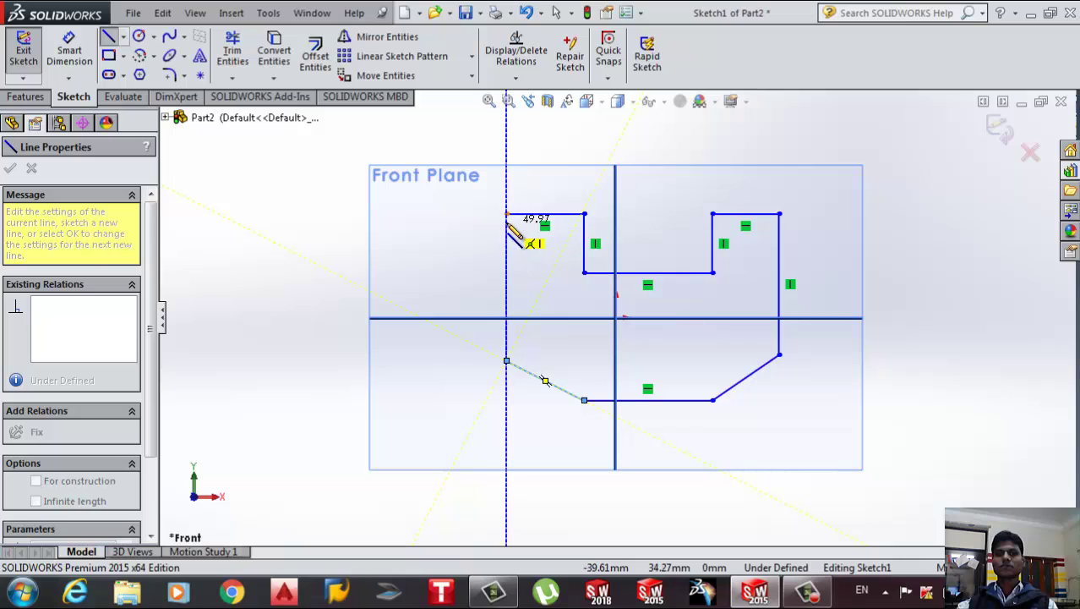
pyautogui.click(507, 215)
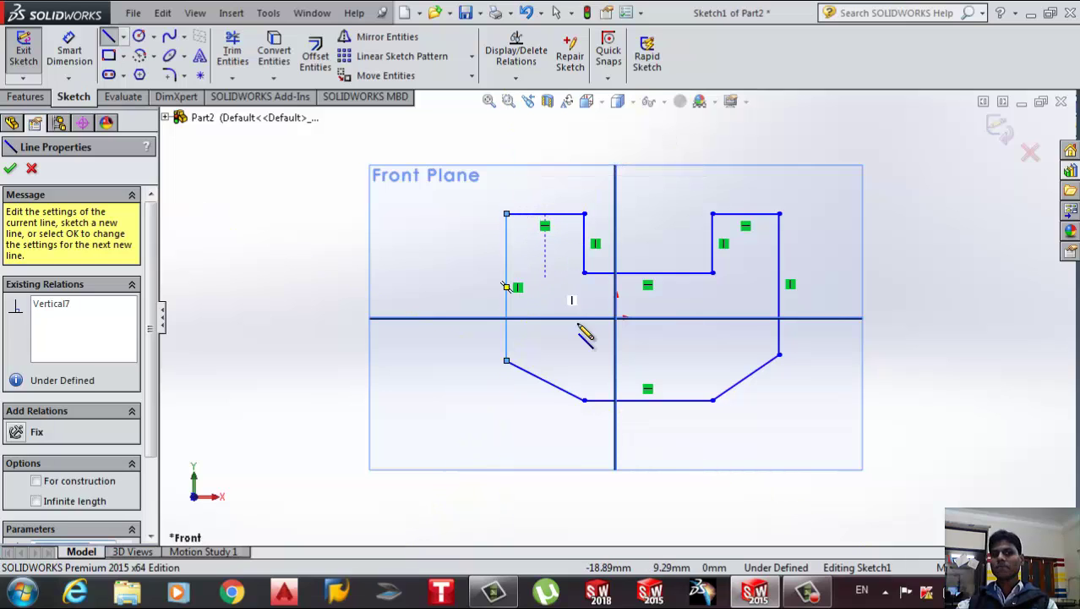
pyautogui.click(10, 169)
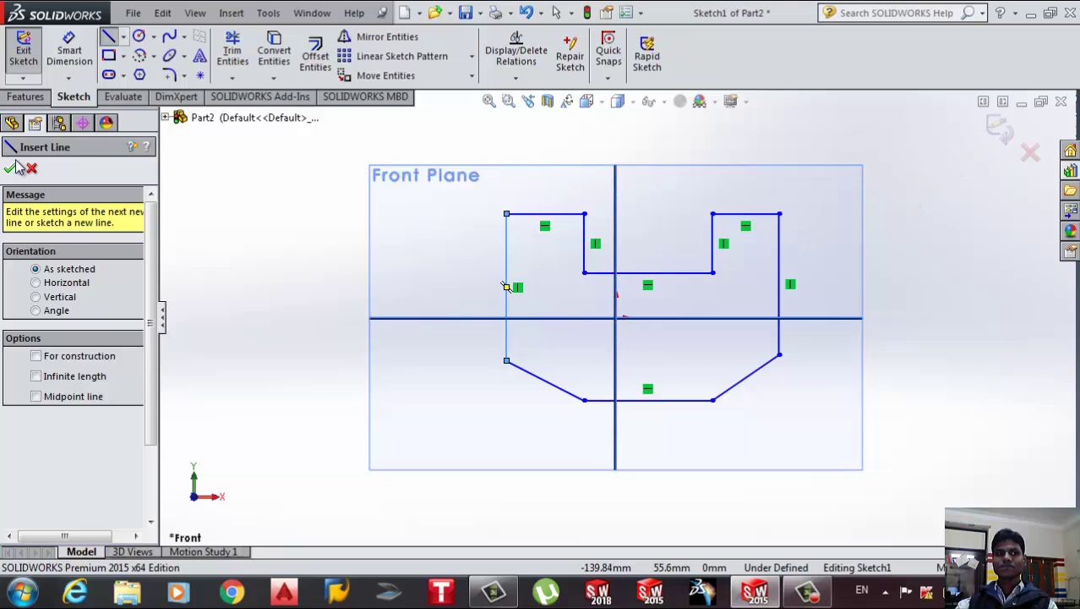
pyautogui.click(10, 168)
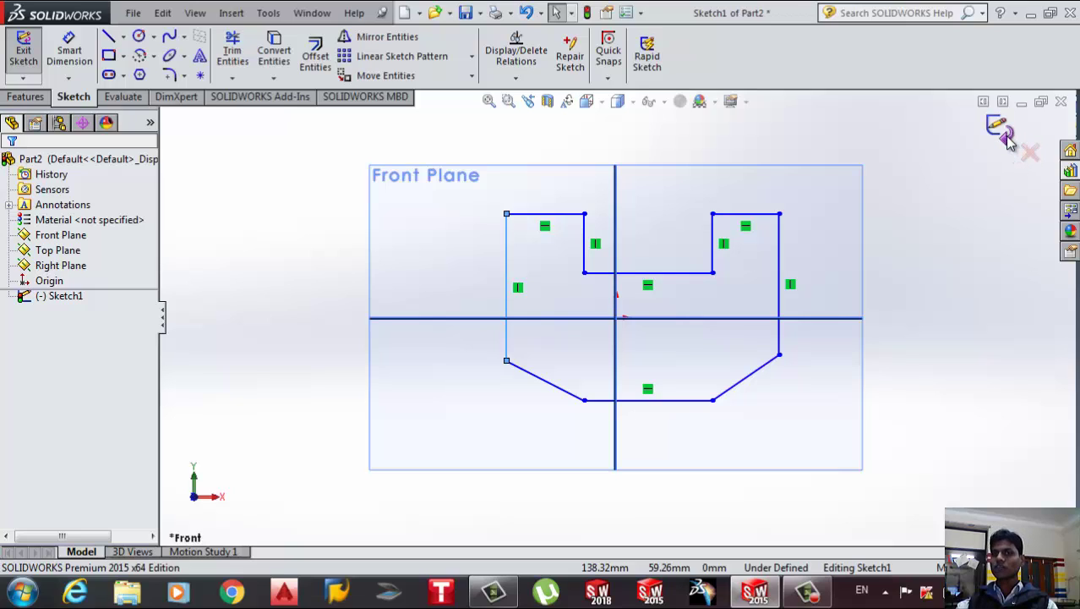
# Exit Sketch1 after briefly reopening it, and orbit to a 3D view
pyautogui.click(1002, 132)
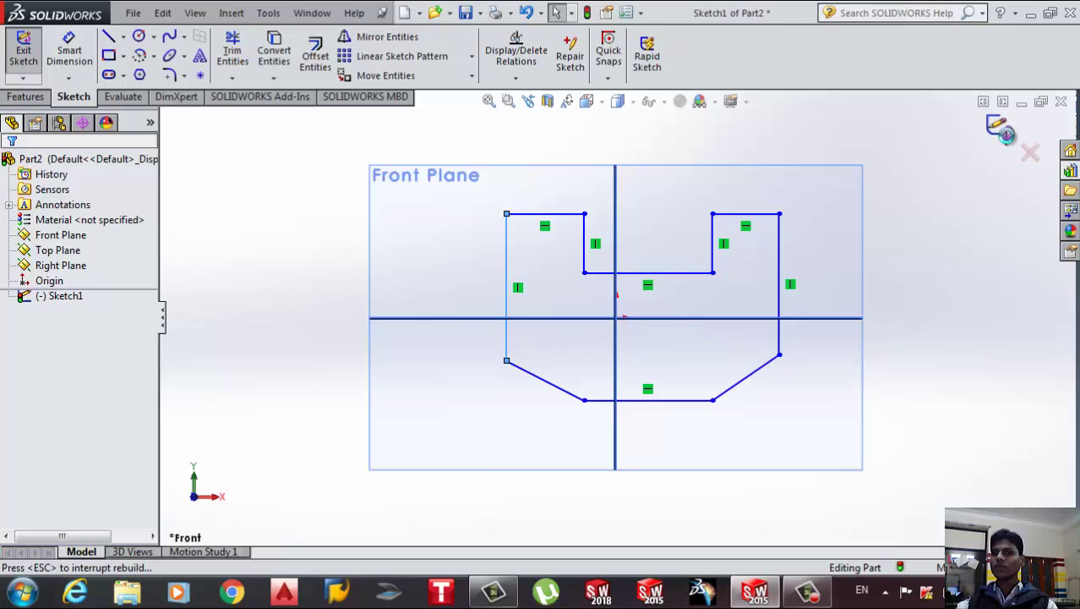
pyautogui.click(751, 214)
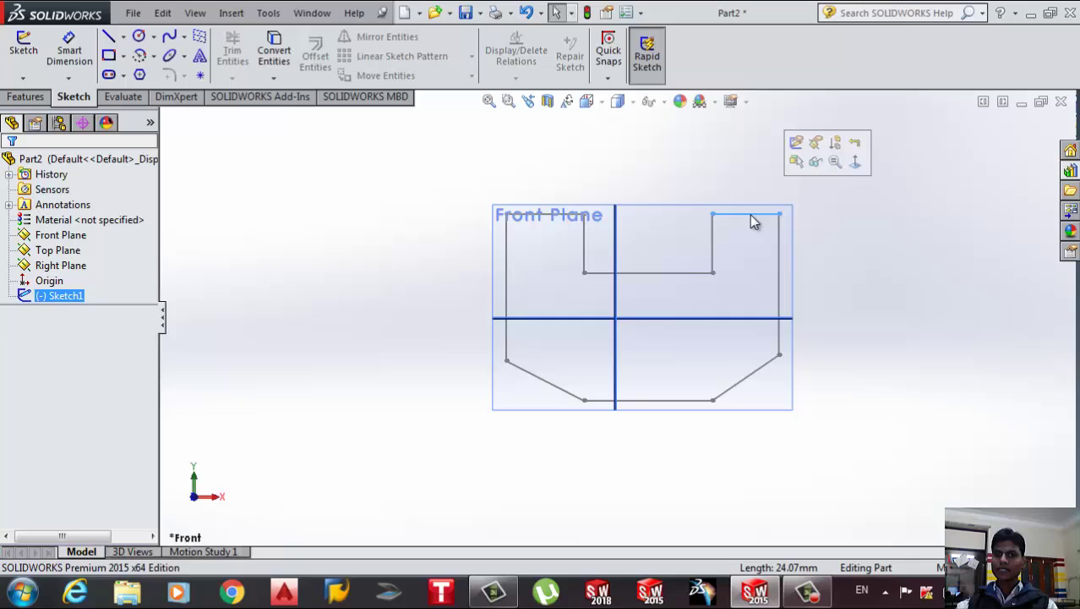
pyautogui.click(796, 143)
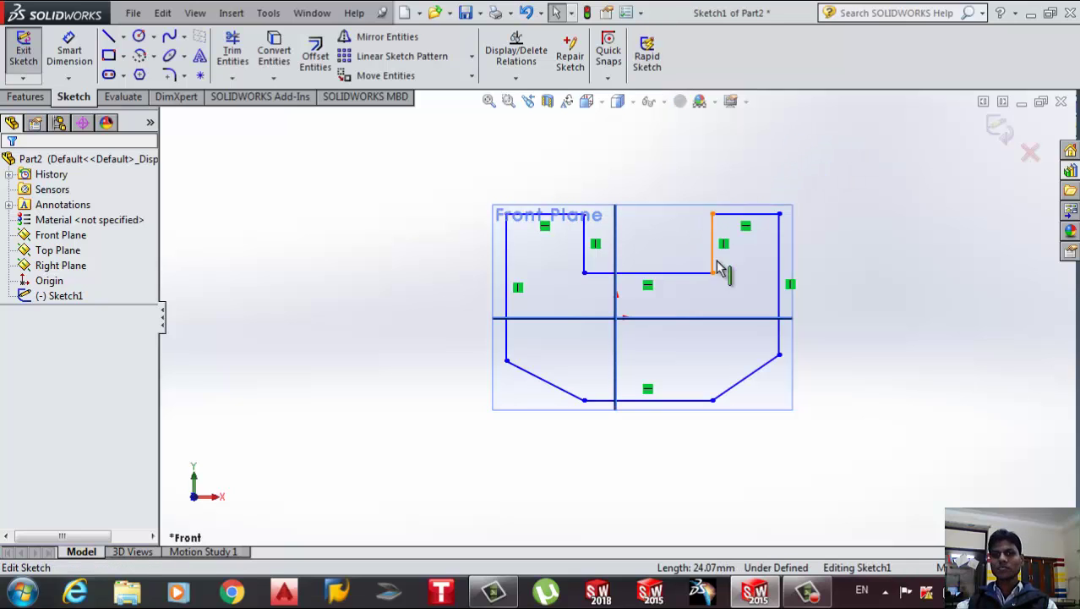
pyautogui.click(997, 131)
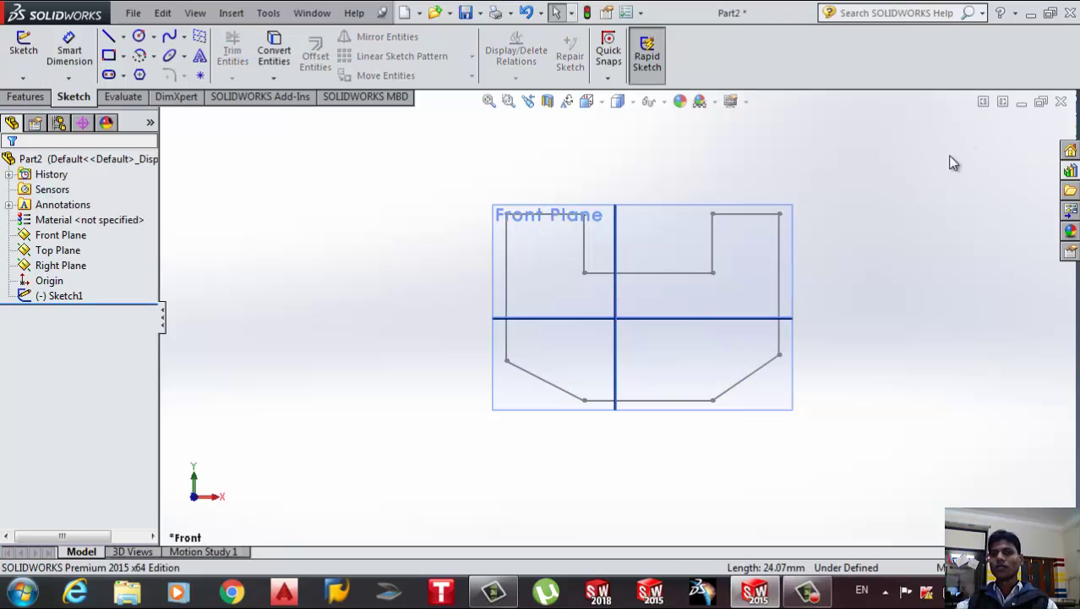
pyautogui.moveTo(504, 233); pyautogui.dragTo(528, 268, button='middle')
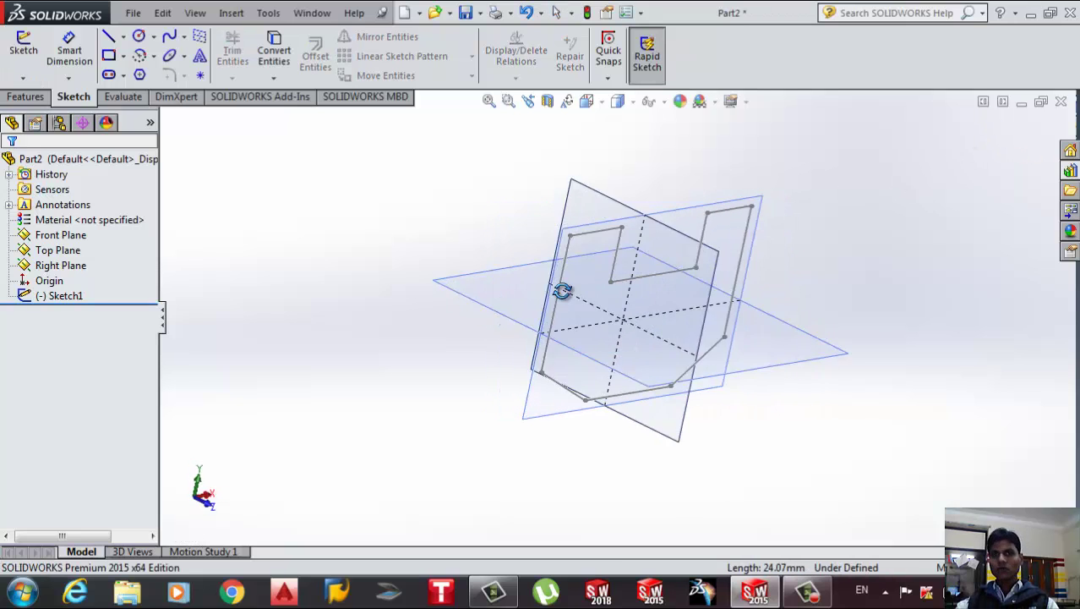
pyautogui.click(28, 98)
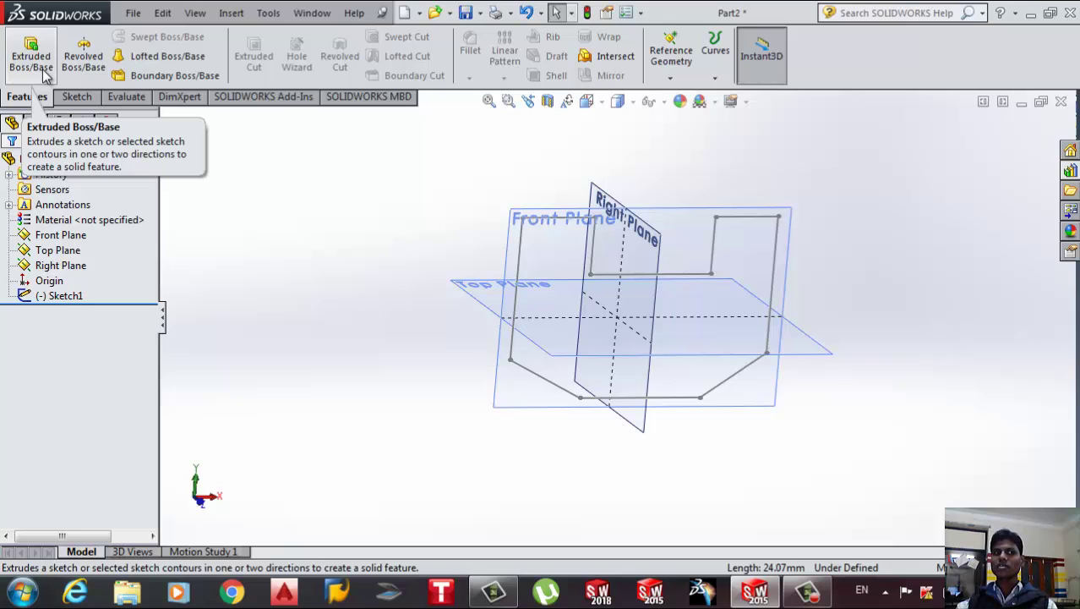
# Preview a Boss-Extrude of the Sketch1 contour at Blind 10 mm
pyautogui.click(46, 76)
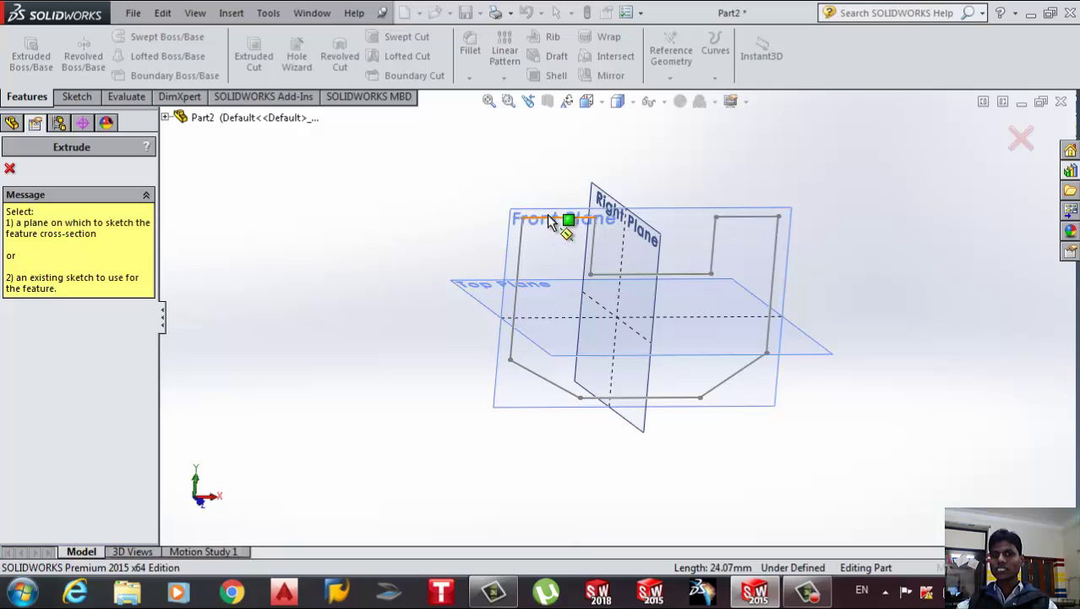
pyautogui.click(550, 224)
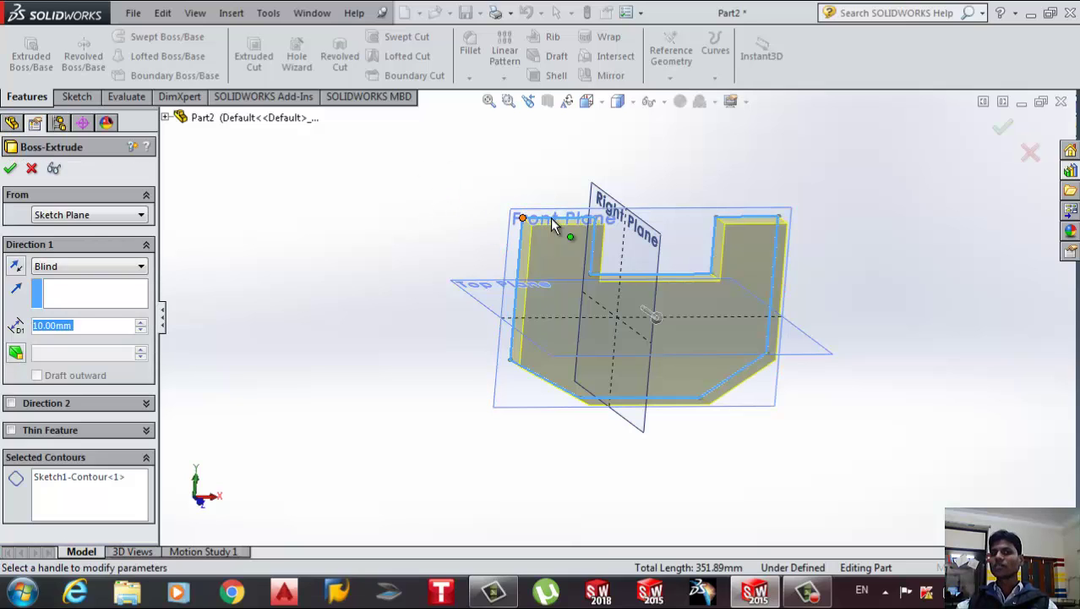
pyautogui.moveTo(473, 275)
pyautogui.mouseDown(button='middle')
pyautogui.moveTo(547, 360)
pyautogui.moveTo(523, 330)
pyautogui.mouseUp(button='middle')
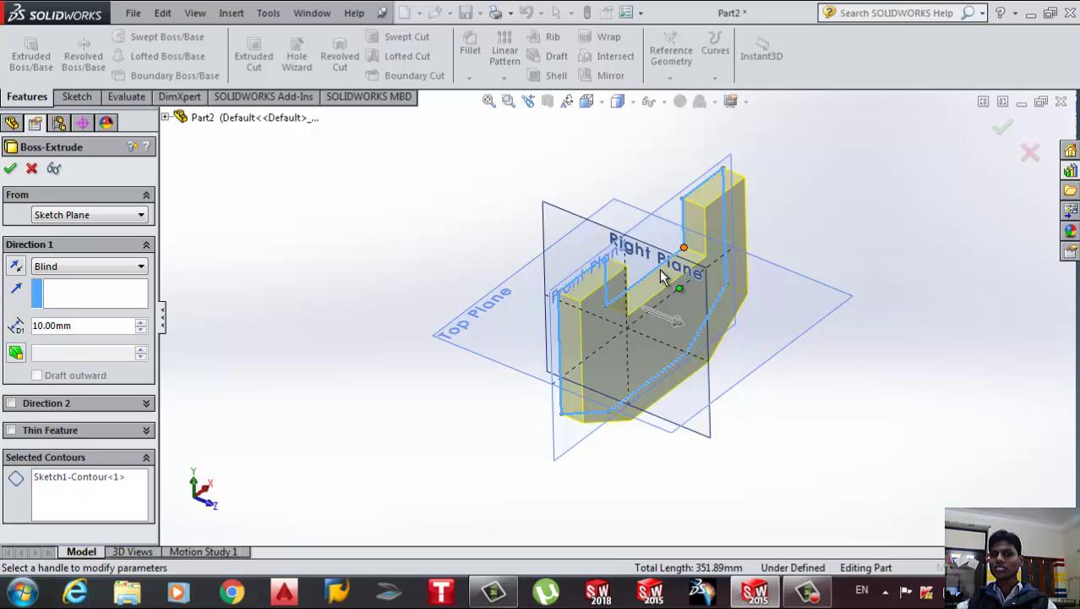
pyautogui.click(111, 480)
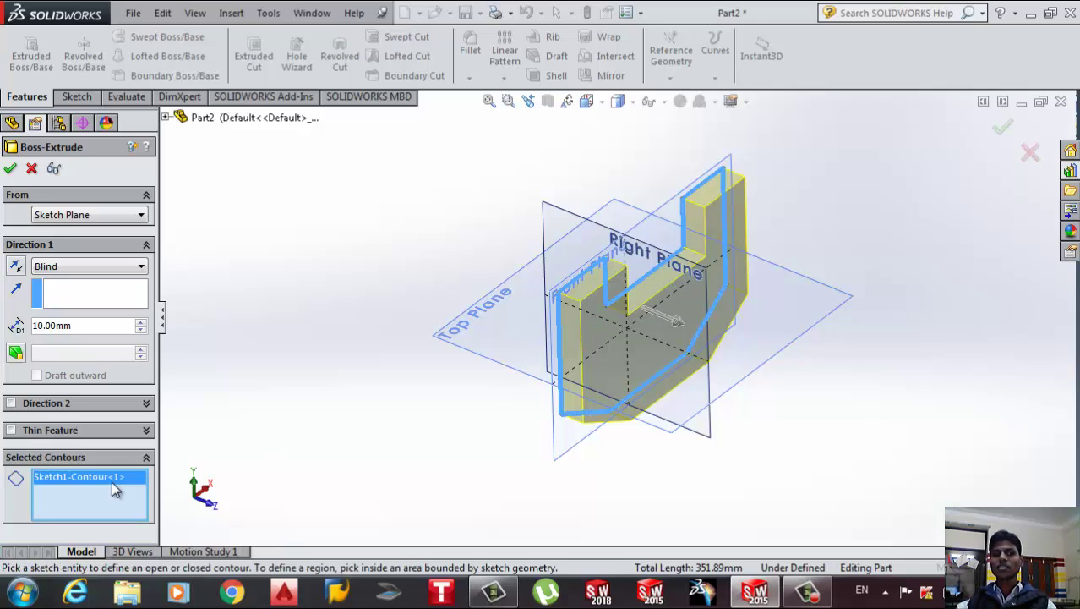
pyautogui.click(79, 267)
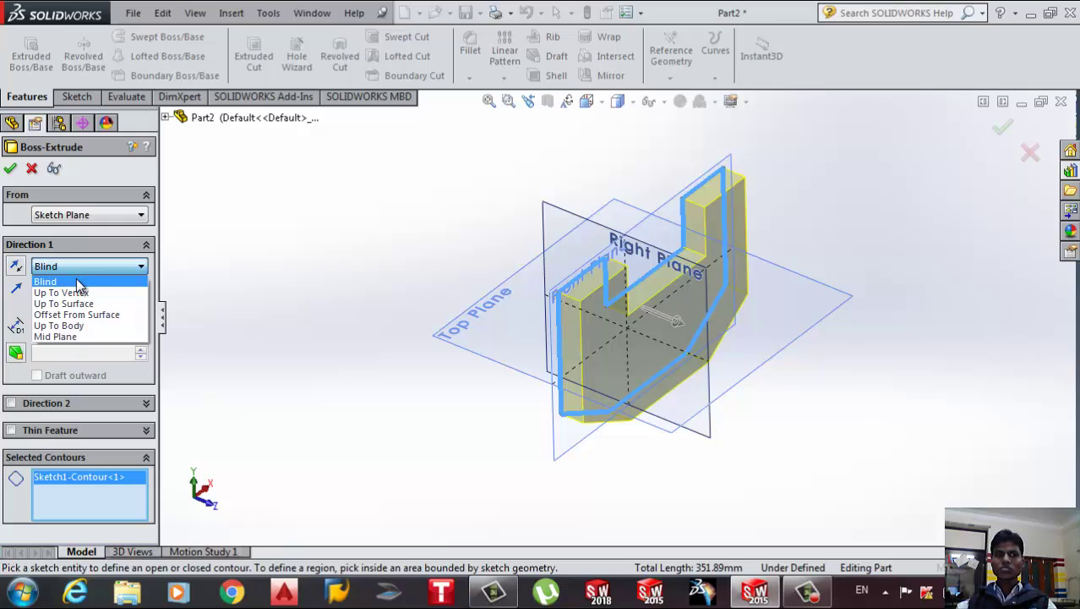
pyautogui.click(78, 267)
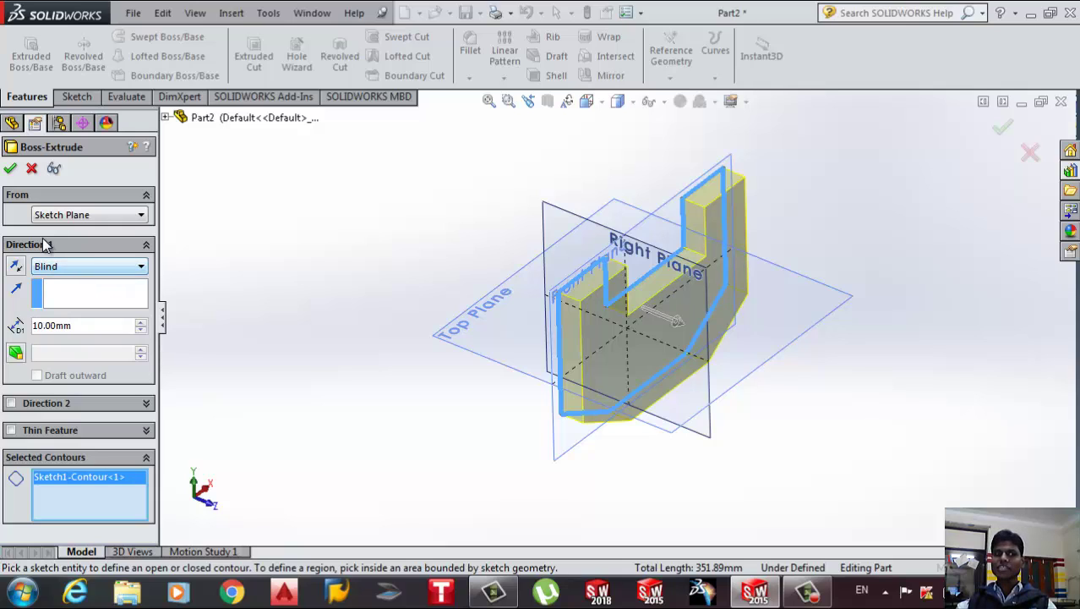
# Try the extrusion at 42 mm, reversed, then with a 50 mm second direction
pyautogui.scroll(-3, 659, 320)
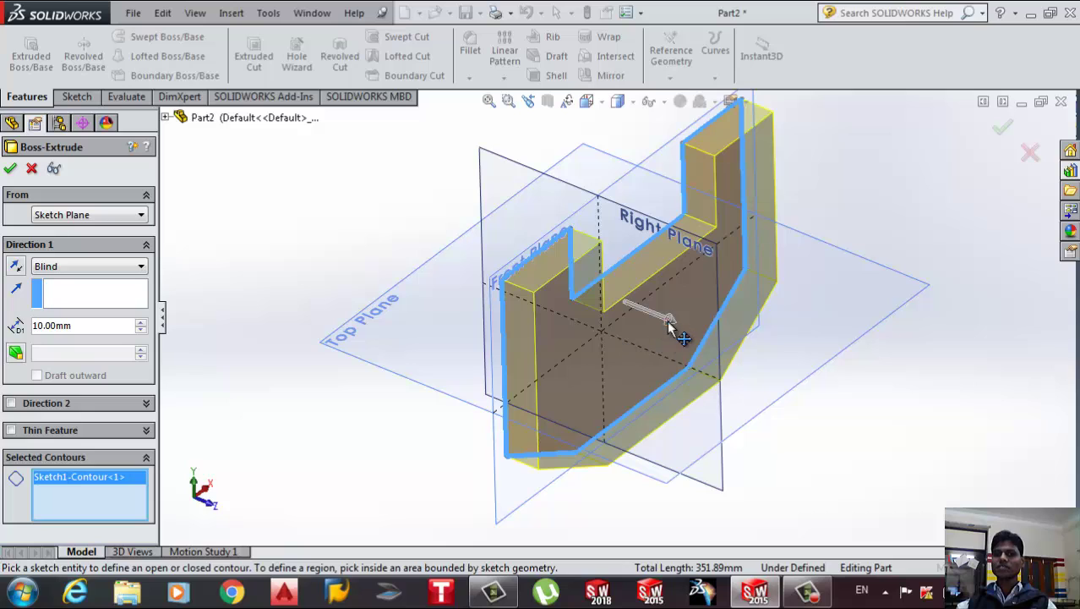
pyautogui.moveTo(667, 320); pyautogui.dragTo(735, 386)
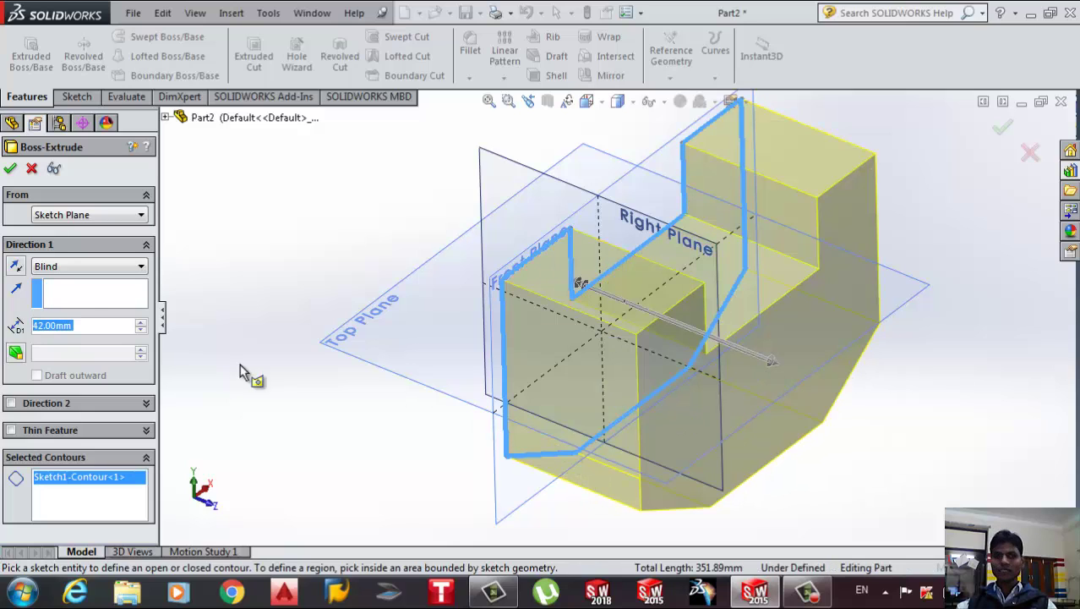
pyautogui.click(16, 267)
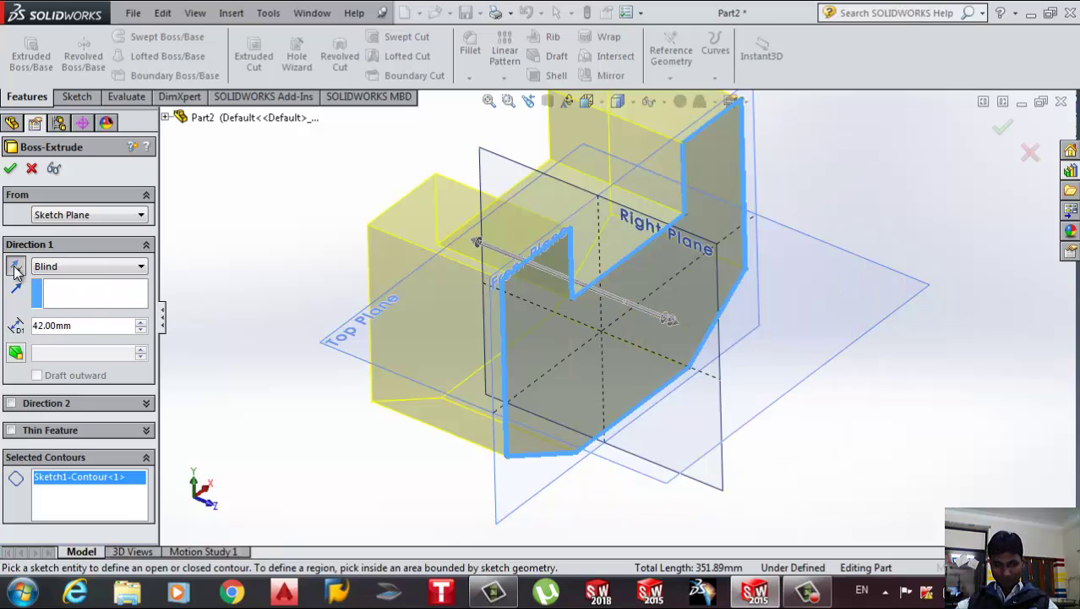
pyautogui.click(15, 267)
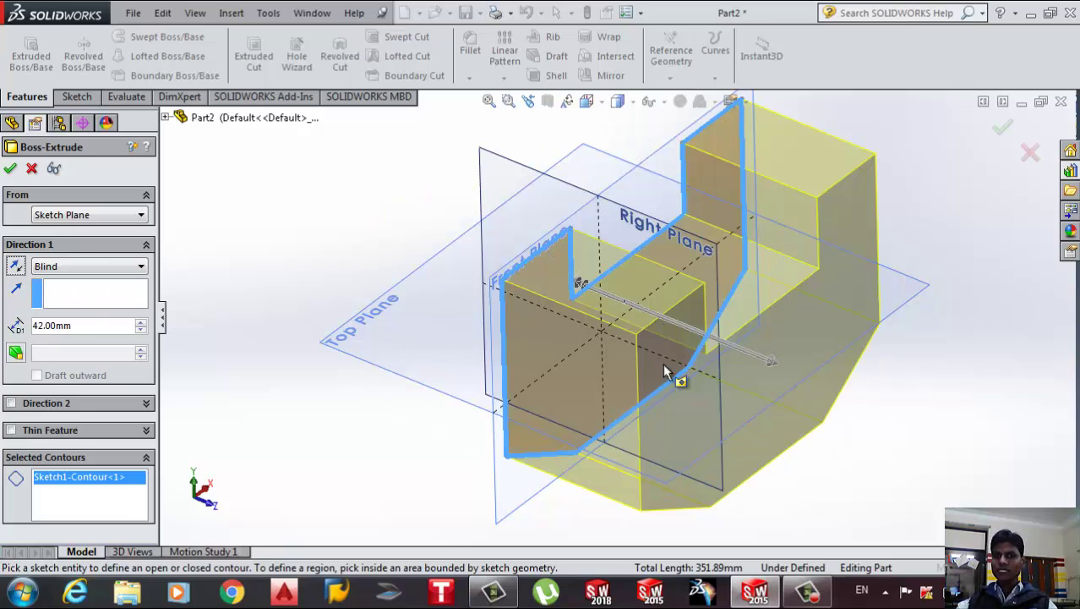
pyautogui.click(11, 404)
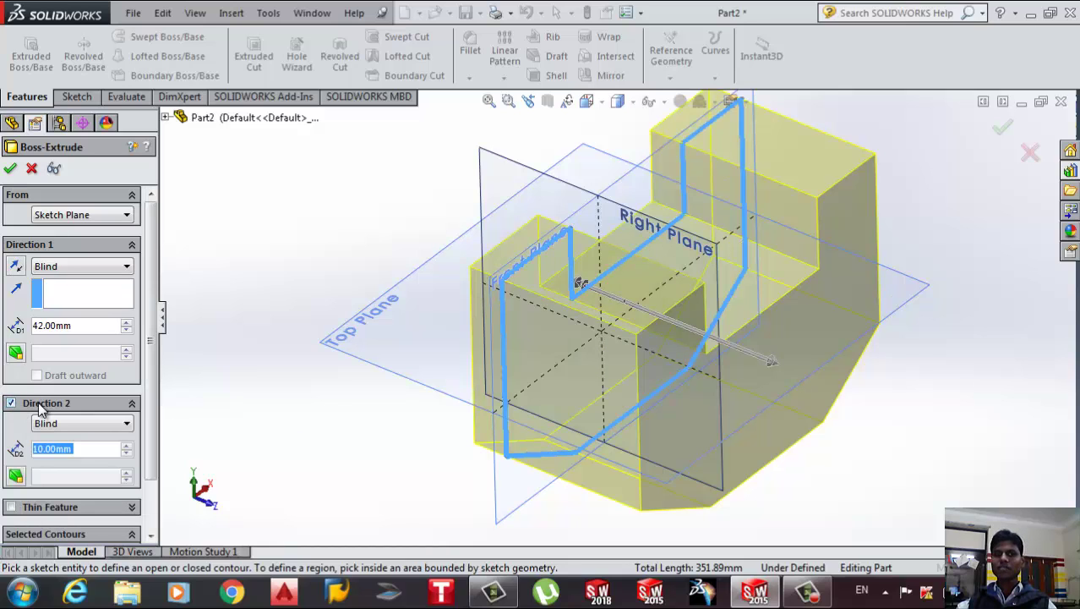
pyautogui.moveTo(550, 308)
pyautogui.mouseDown(button='middle')
pyautogui.moveTo(578, 318)
pyautogui.moveTo(600, 288)
pyautogui.mouseUp(button='middle')
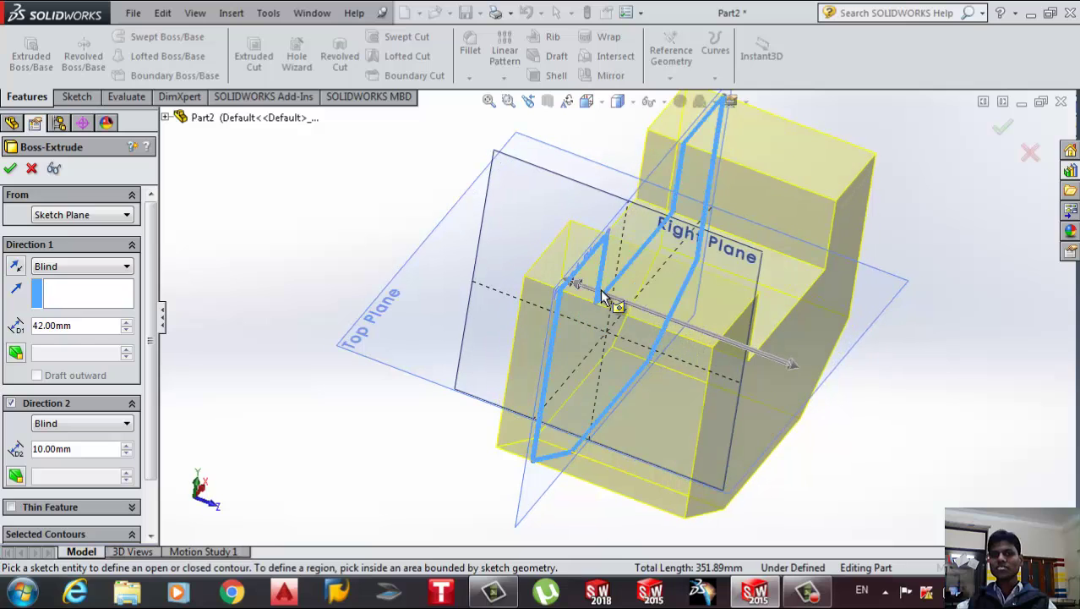
pyautogui.click(128, 449)
pyautogui.click(129, 450)
pyautogui.click(128, 449)
pyautogui.click(129, 449)
pyautogui.moveTo(410, 428)
pyautogui.mouseDown(button='middle')
pyautogui.moveTo(376, 419)
pyautogui.moveTo(302, 441)
pyautogui.mouseUp(button='middle')
# Set both extrusion directions to 72 mm, then turn Direction 2 off
pyautogui.click(78, 324)
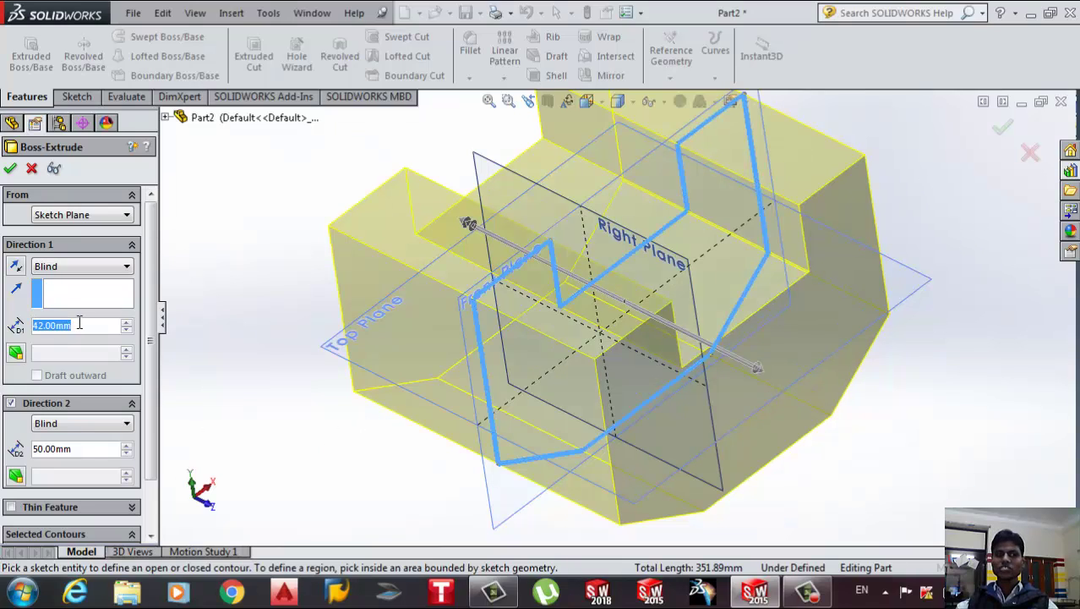
pyautogui.click(127, 323)
pyautogui.click(127, 323)
pyautogui.click(127, 323)
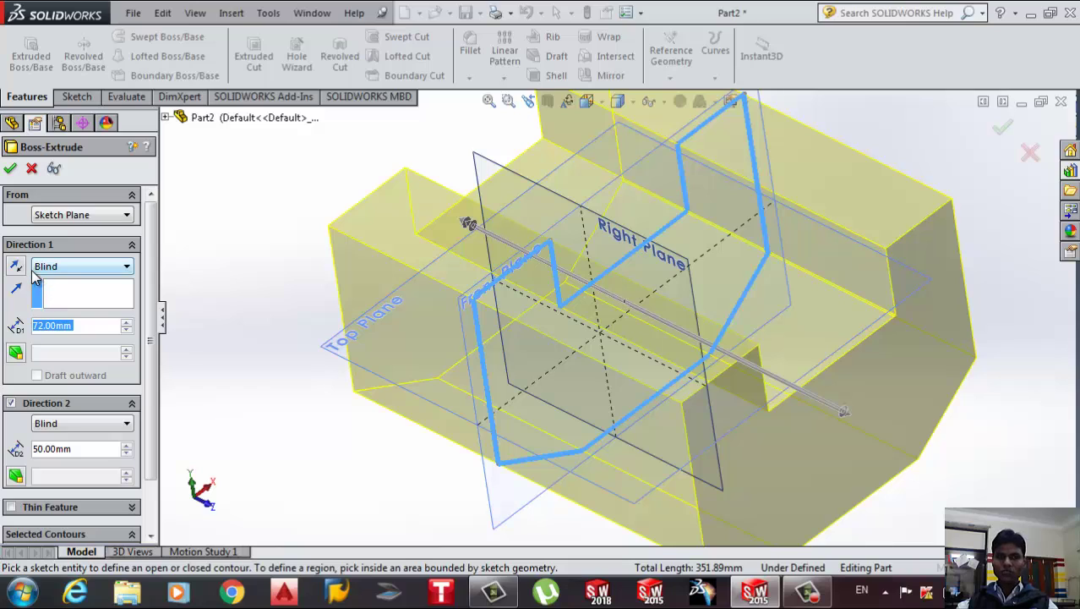
pyautogui.click(11, 403)
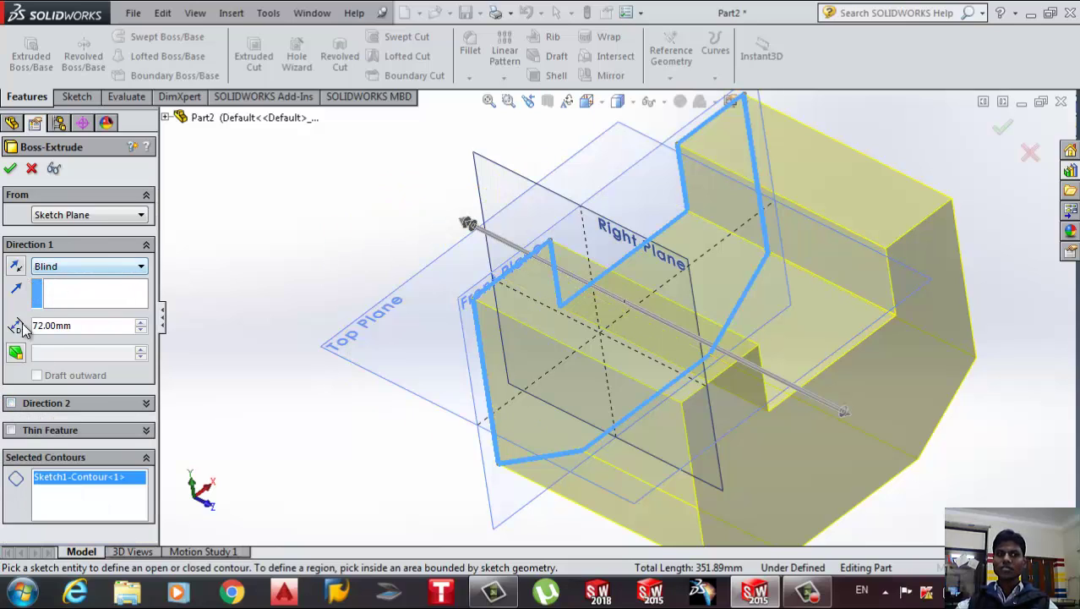
pyautogui.click(11, 404)
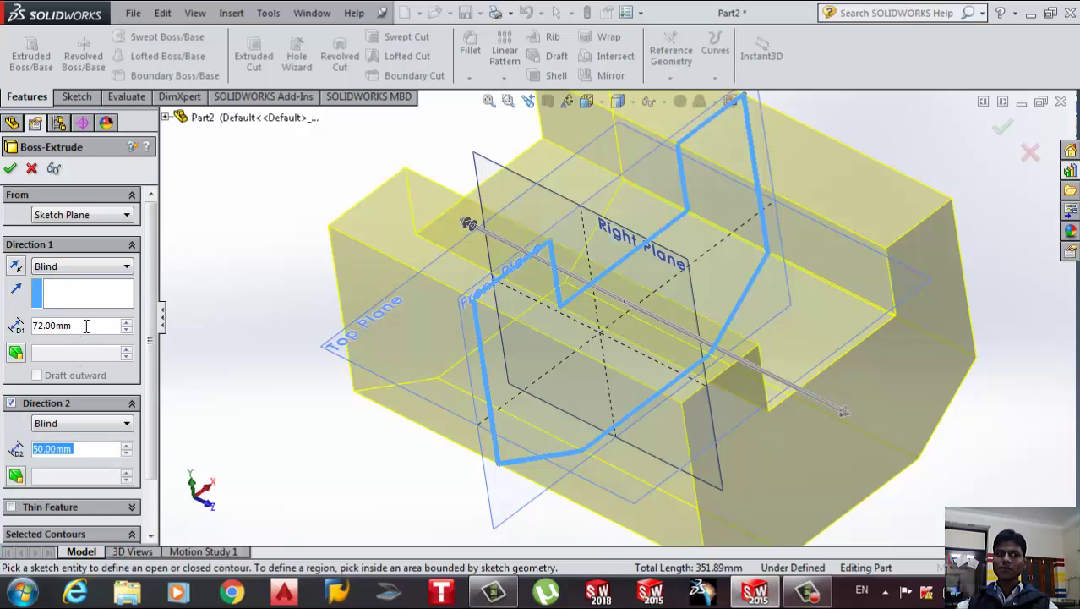
pyautogui.doubleClick(86, 326)
pyautogui.write('72')
pyautogui.press('Return')
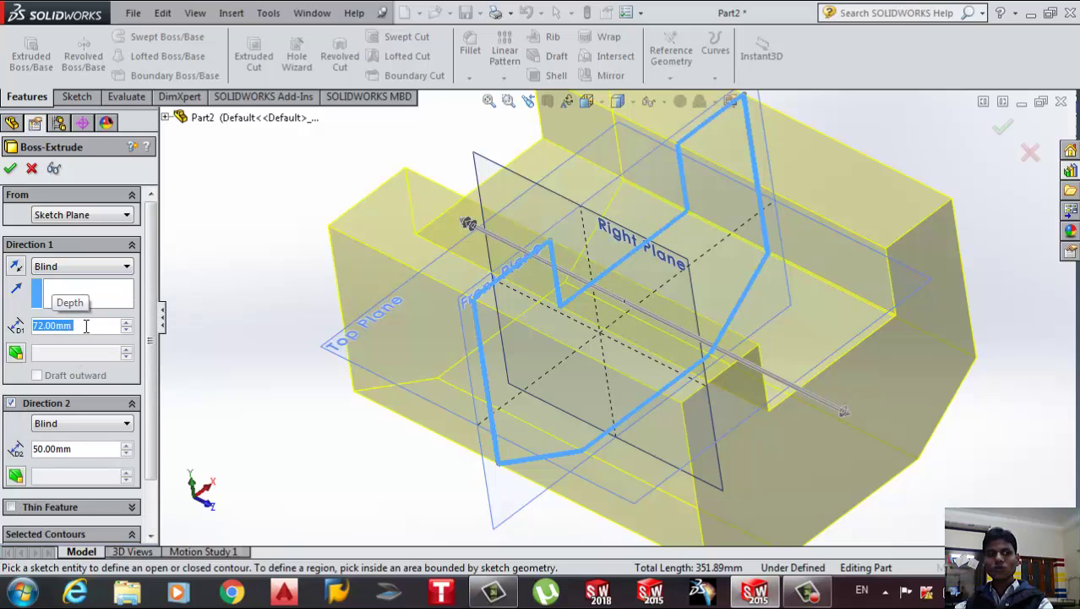
pyautogui.doubleClick(93, 450)
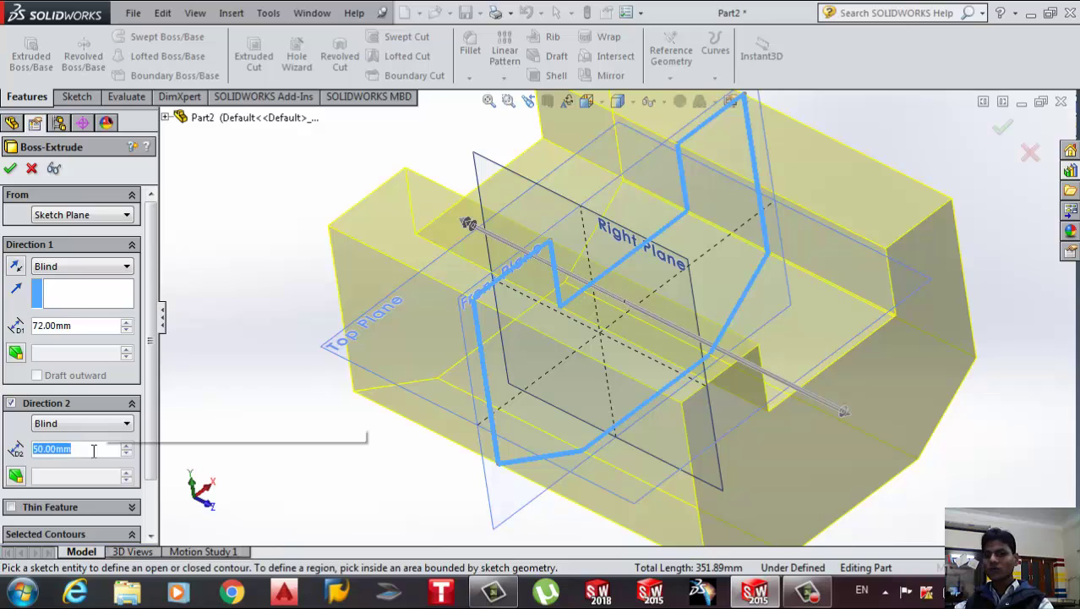
pyautogui.write('72')
pyautogui.press('Return')
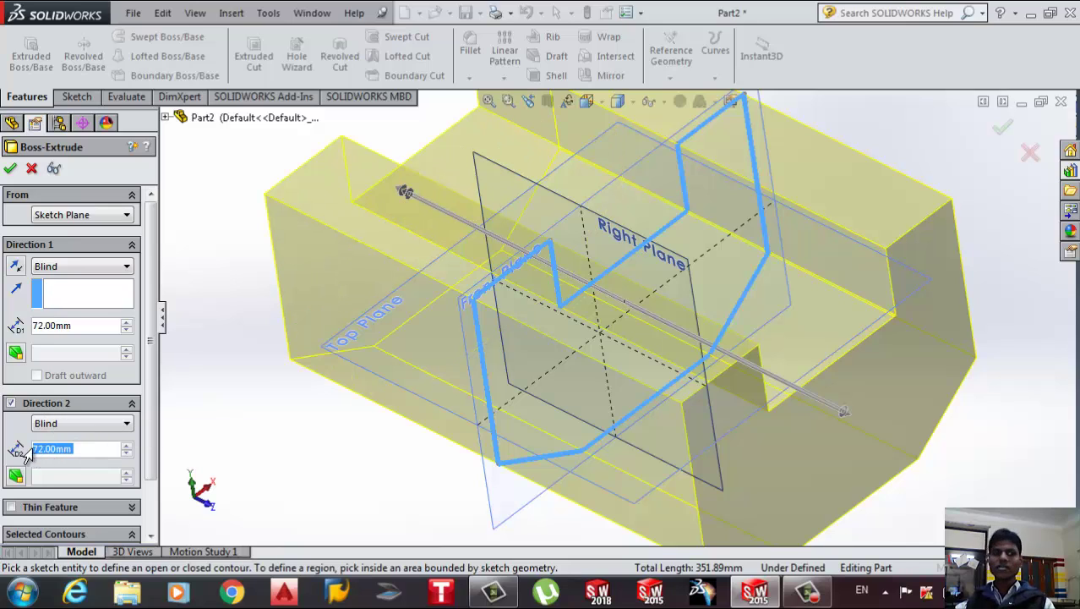
pyautogui.click(11, 404)
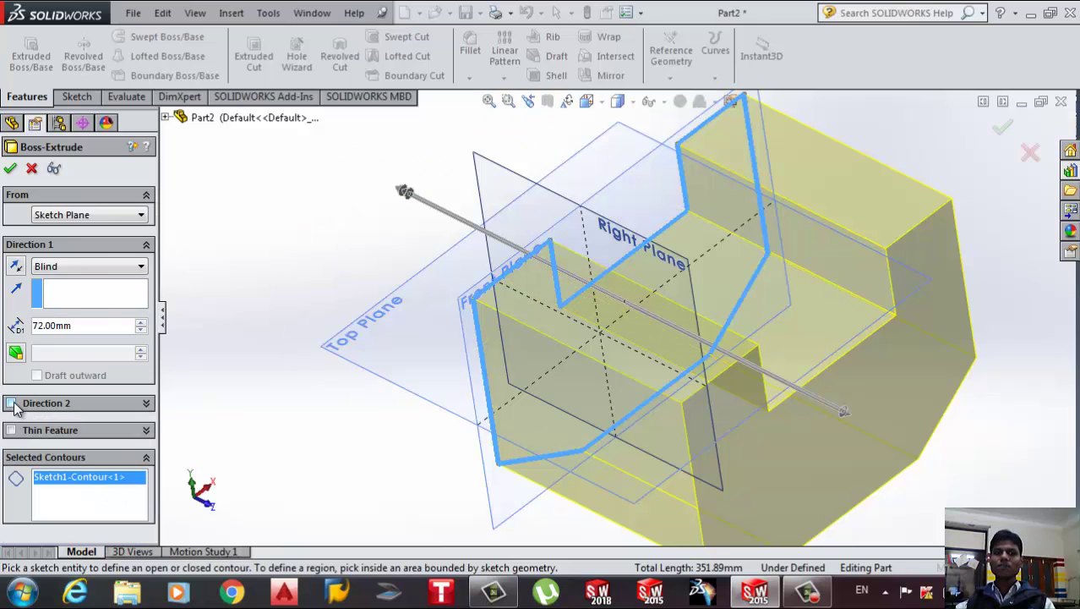
# Try Mid Plane, then set the extrusion back to Blind with a 60 mm depth
pyautogui.click(70, 266)
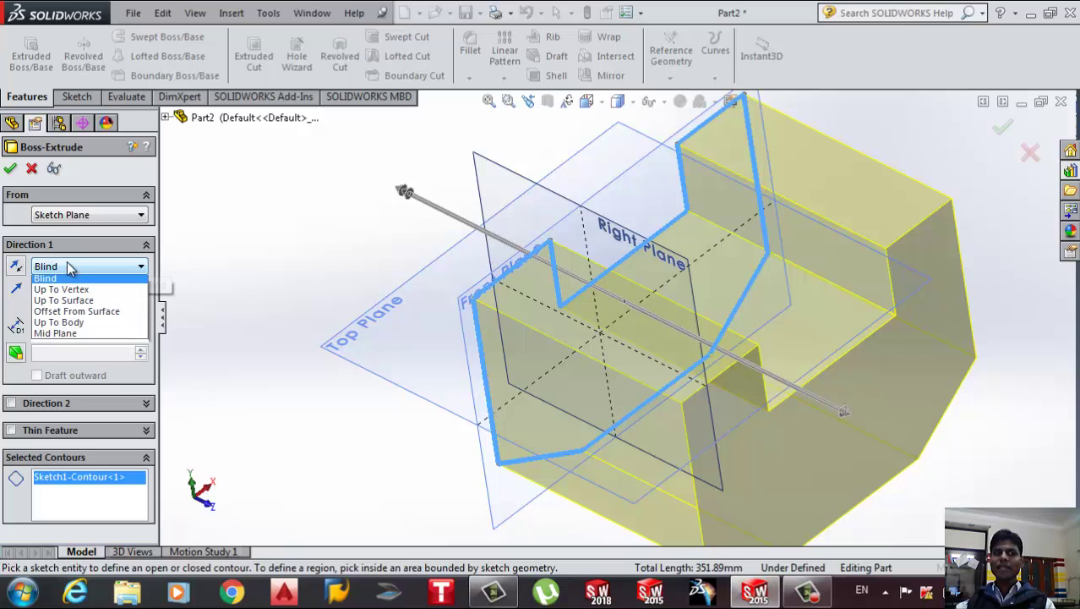
pyautogui.click(56, 336)
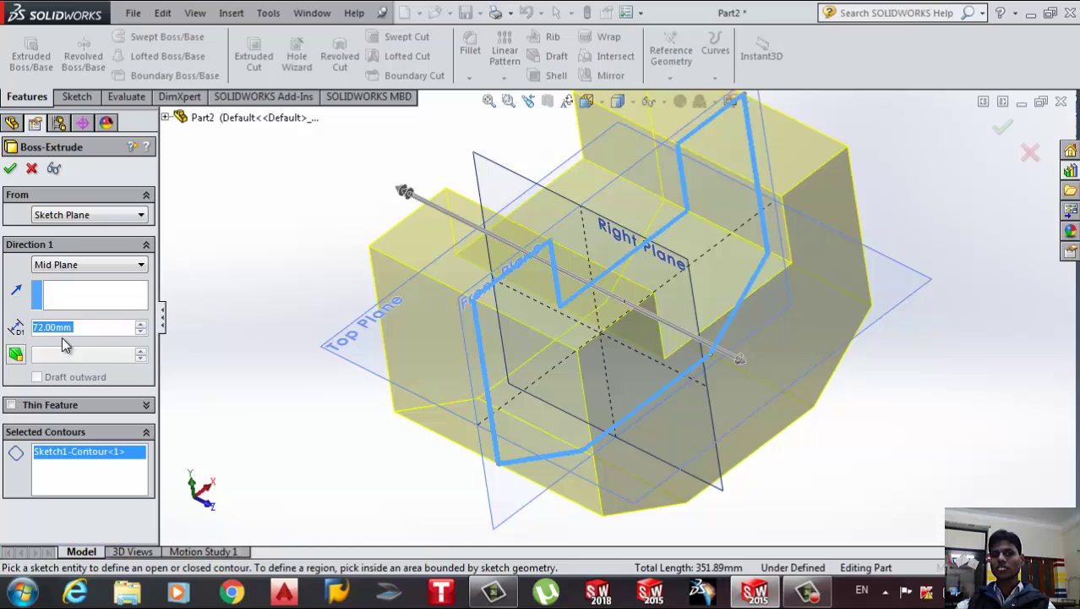
pyautogui.click(71, 271)
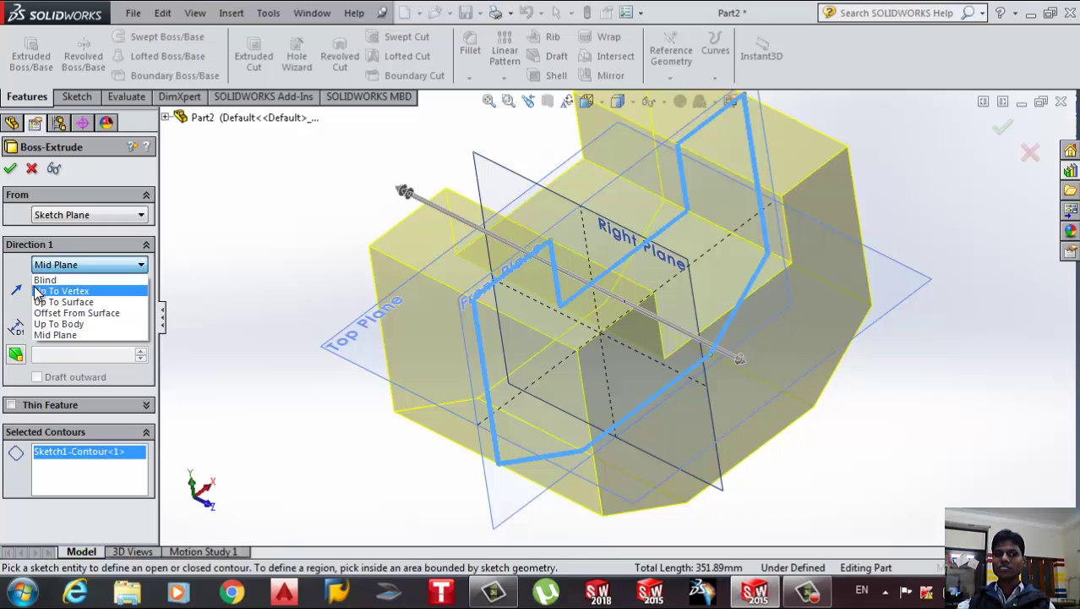
pyautogui.click(47, 280)
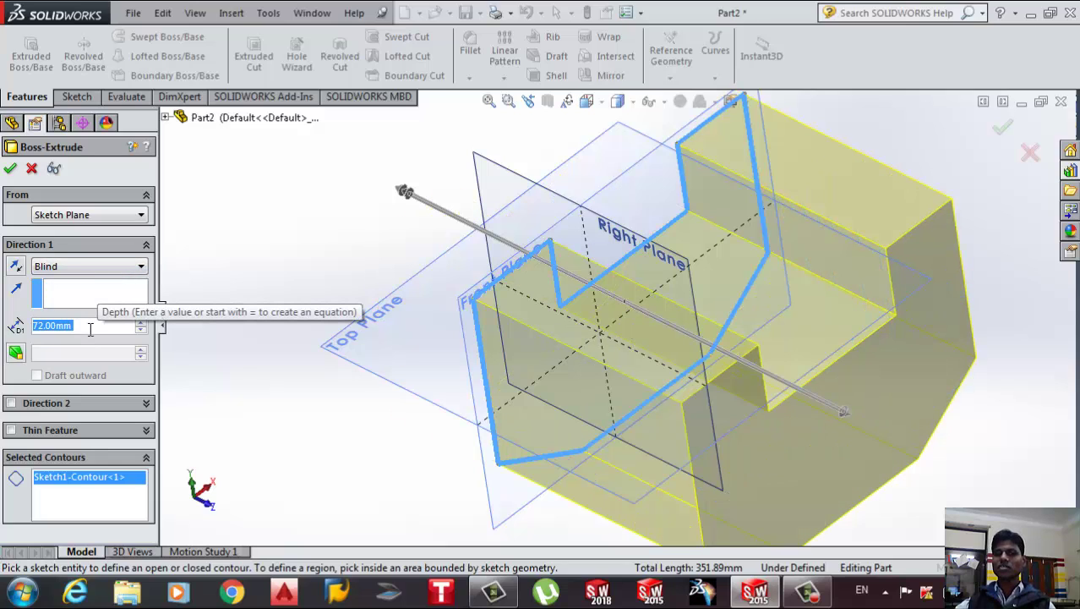
pyautogui.write('50')
pyautogui.press('Return')
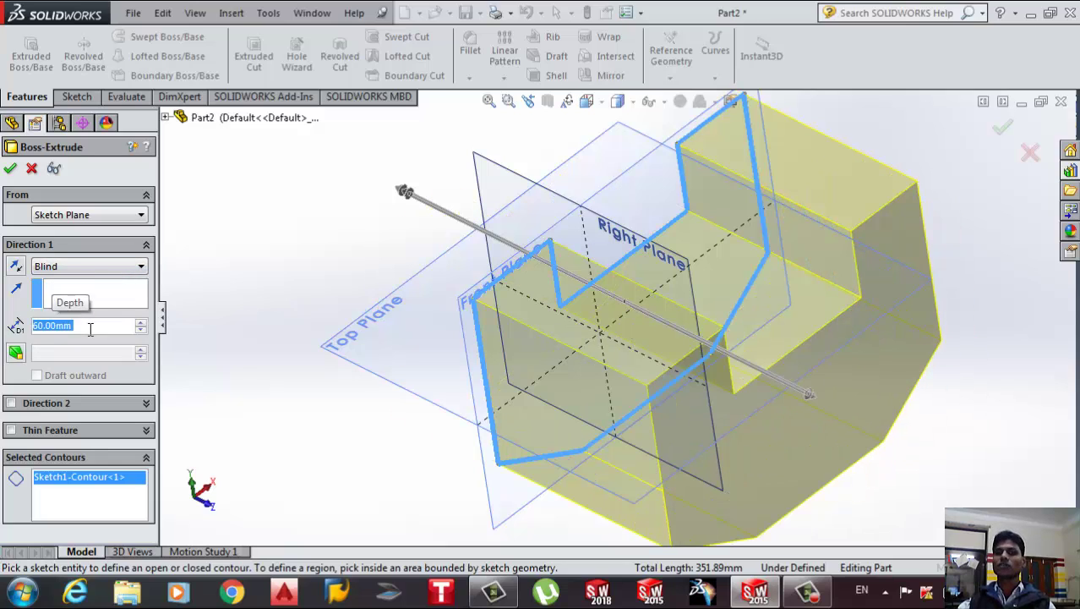
pyautogui.click(85, 265)
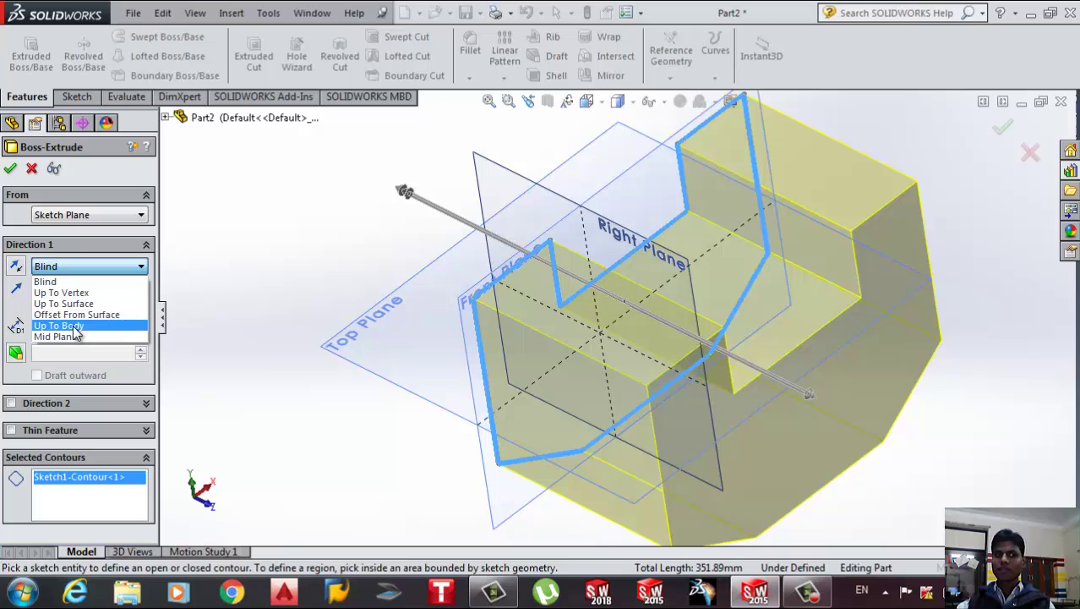
pyautogui.scroll(3, 766, 321)
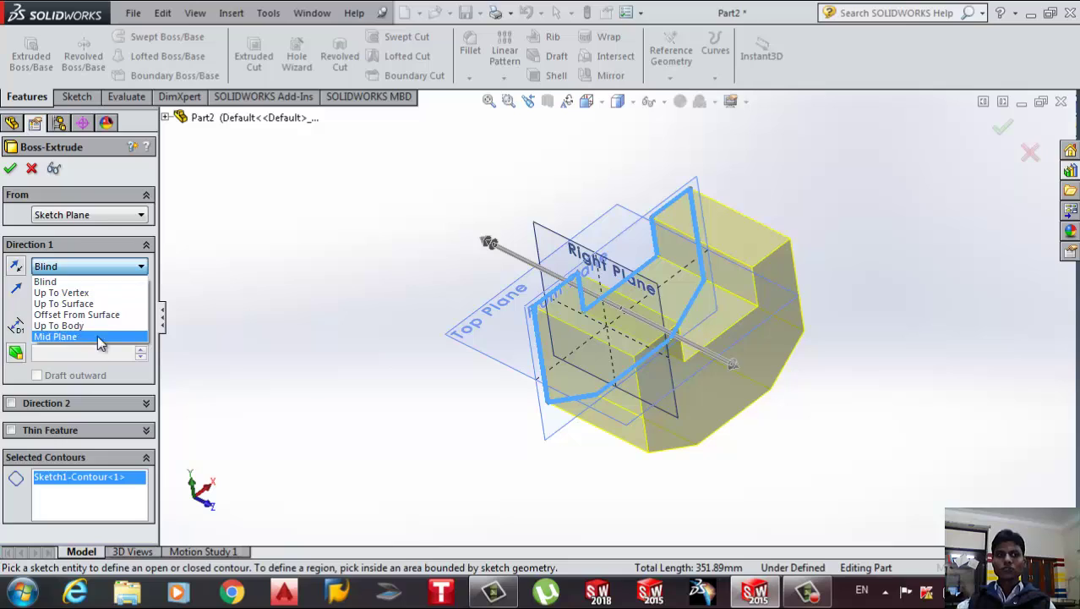
pyautogui.click(67, 284)
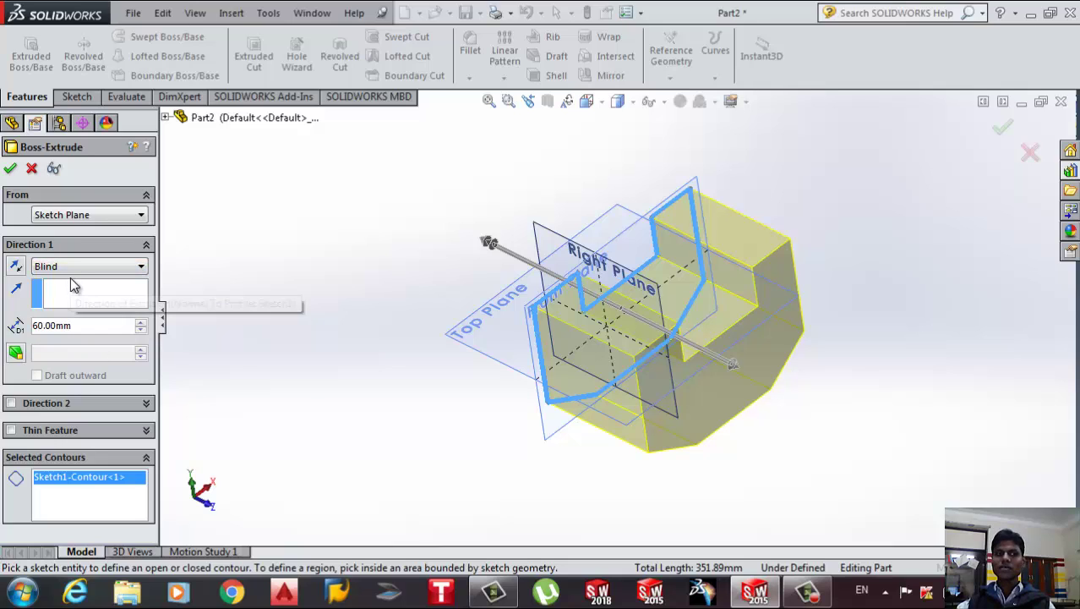
# Accept the extrusion and orbit to inspect the solid block's top face
pyautogui.click(11, 169)
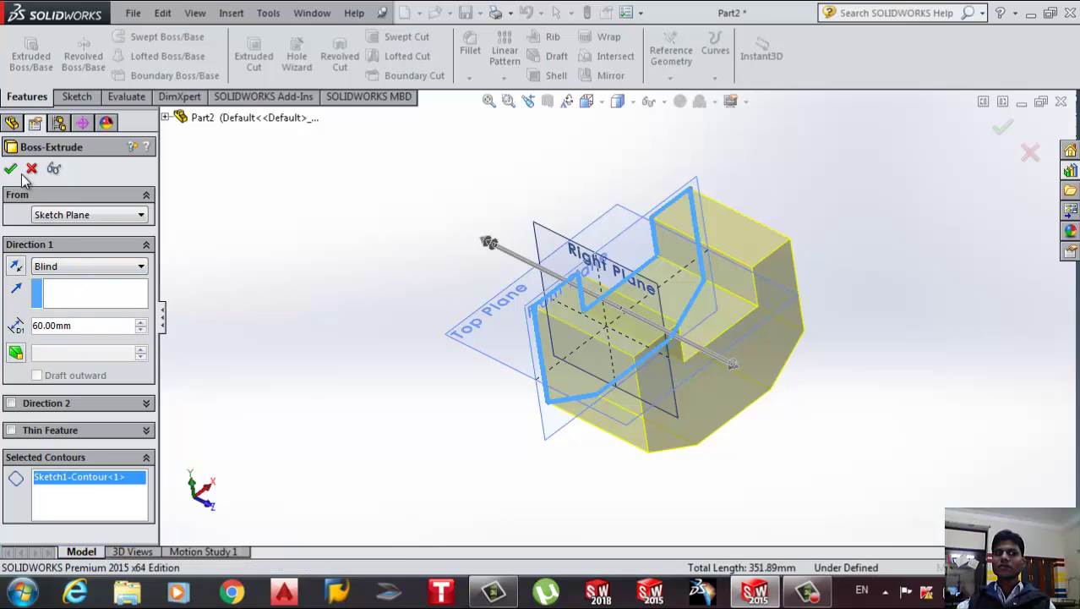
pyautogui.moveTo(602, 250)
pyautogui.mouseDown(button='middle')
pyautogui.moveTo(711, 331)
pyautogui.moveTo(650, 296)
pyautogui.mouseUp(button='middle')
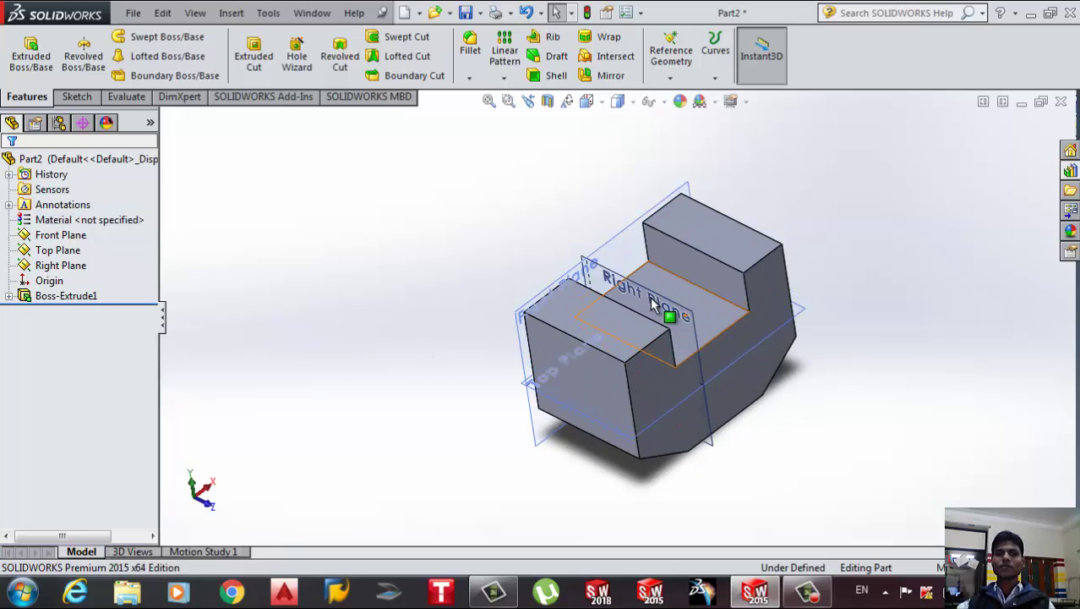
pyautogui.click(621, 343)
pyautogui.click(434, 373)
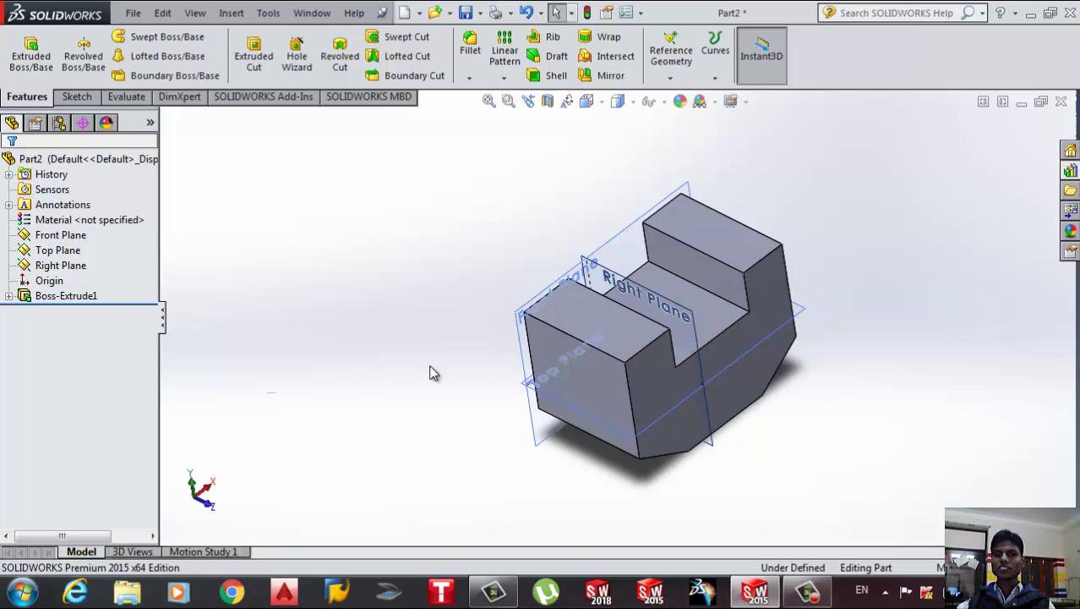
pyautogui.click(581, 316)
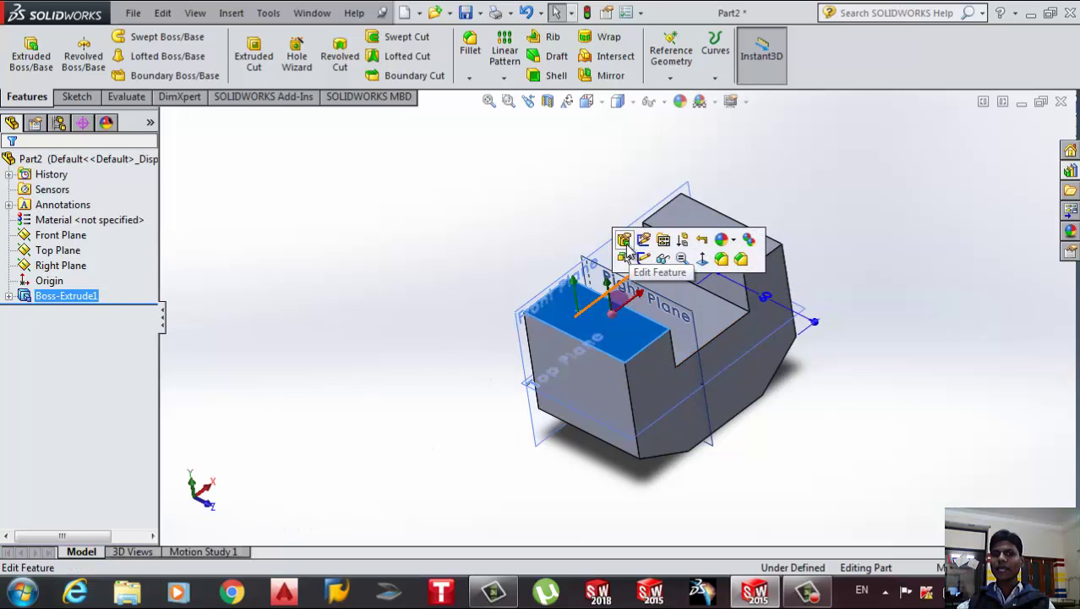
# Edit the extrusion to add Direction 2, Blind 60 mm each way, and confirm
pyautogui.click(623, 245)
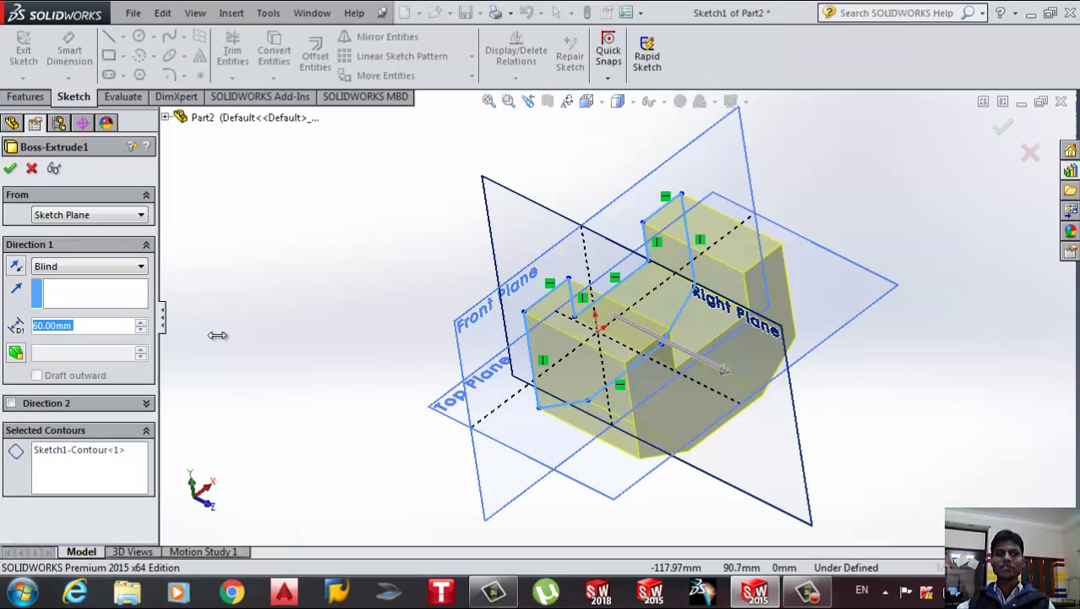
pyautogui.click(12, 403)
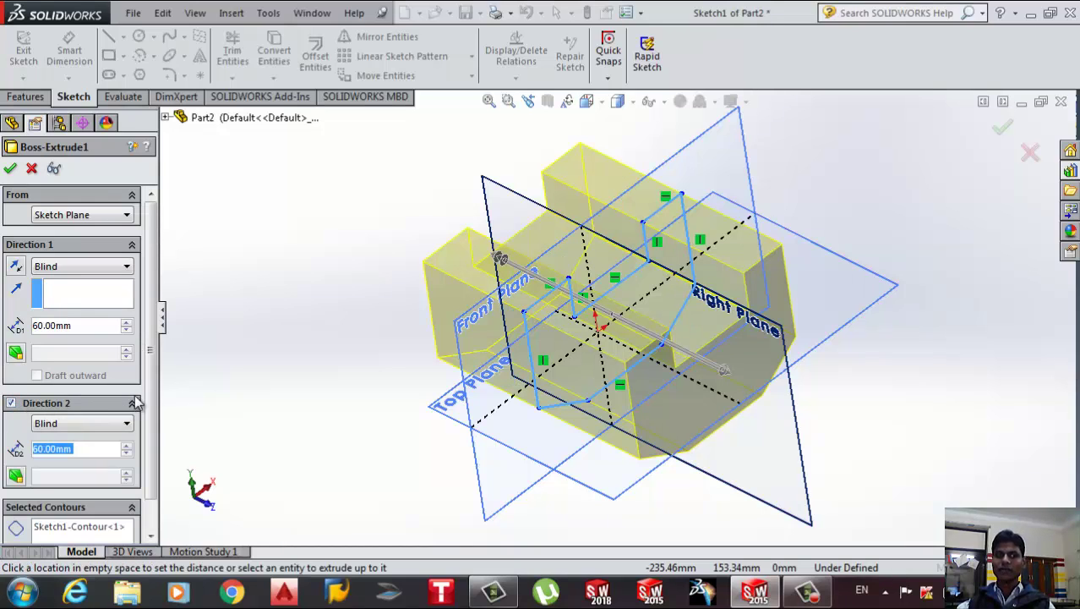
pyautogui.scroll(-1, 118, 330)
pyautogui.click(73, 245)
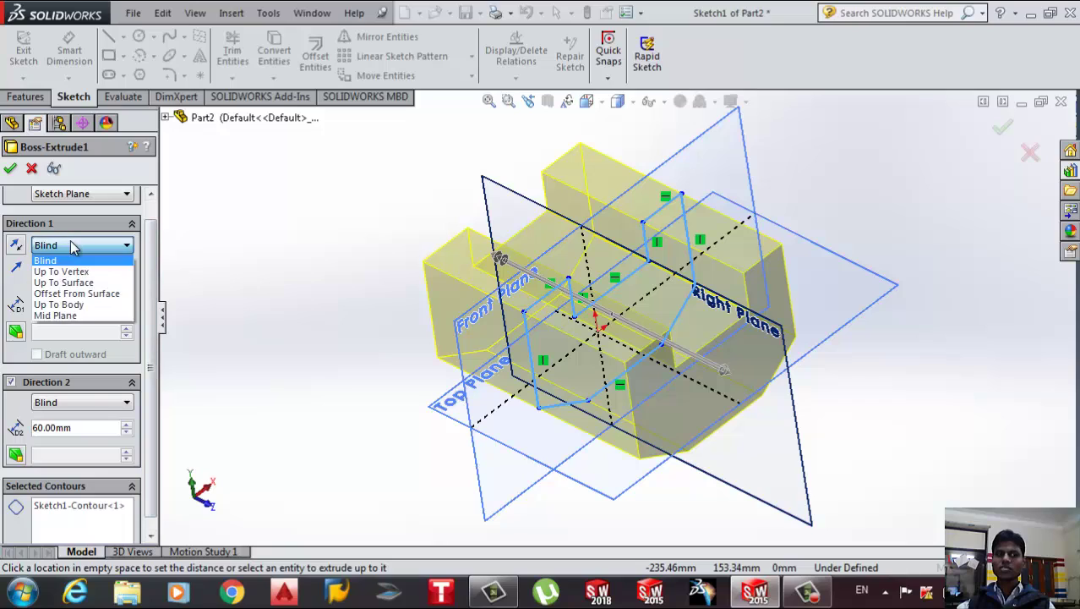
pyautogui.click(72, 243)
pyautogui.click(81, 403)
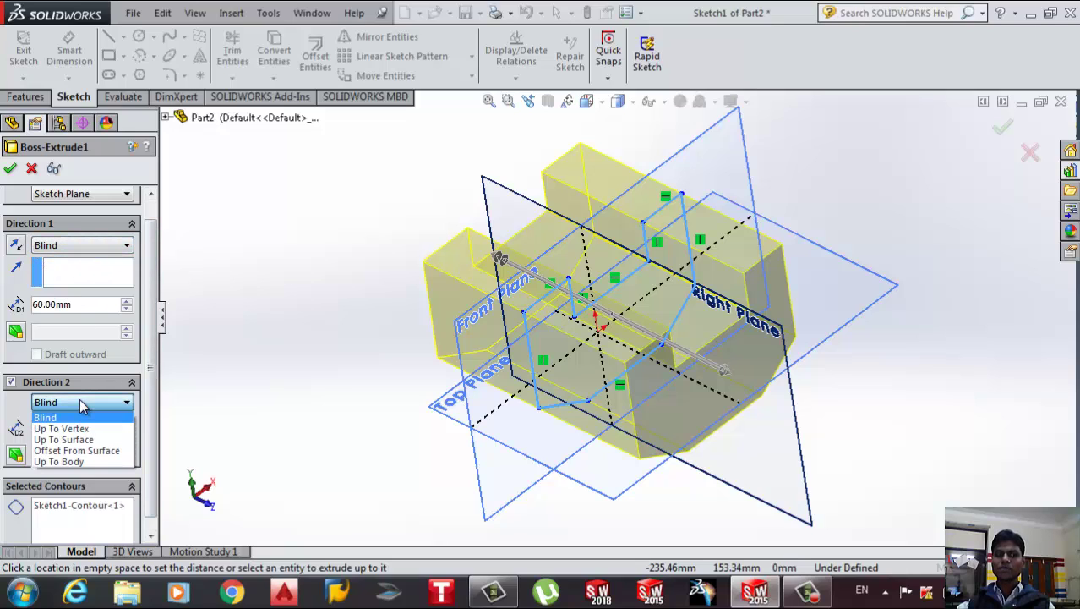
pyautogui.click(80, 403)
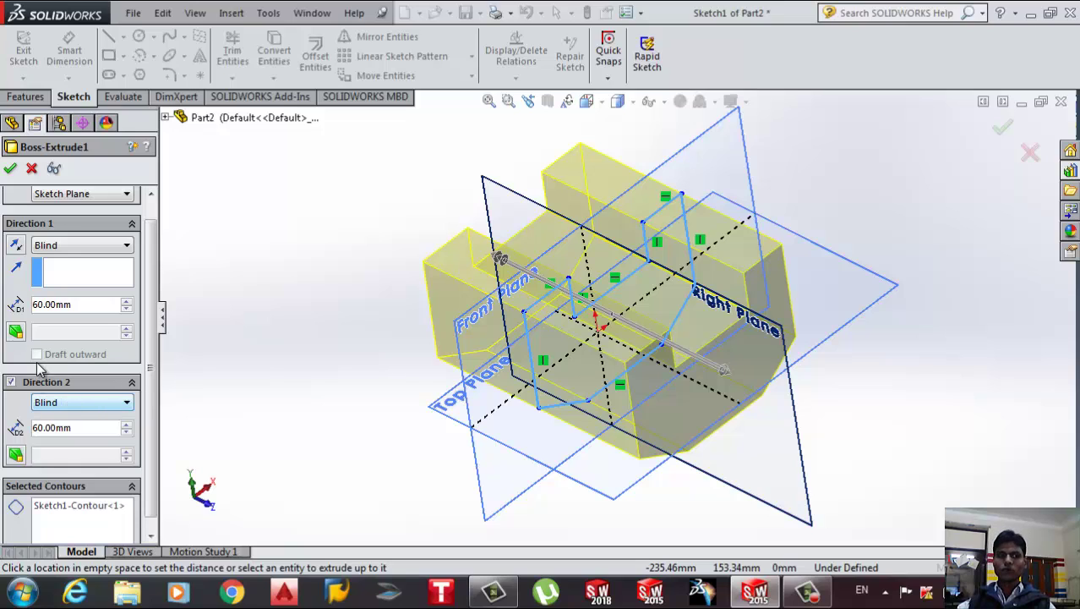
pyautogui.scroll(2, 140, 338)
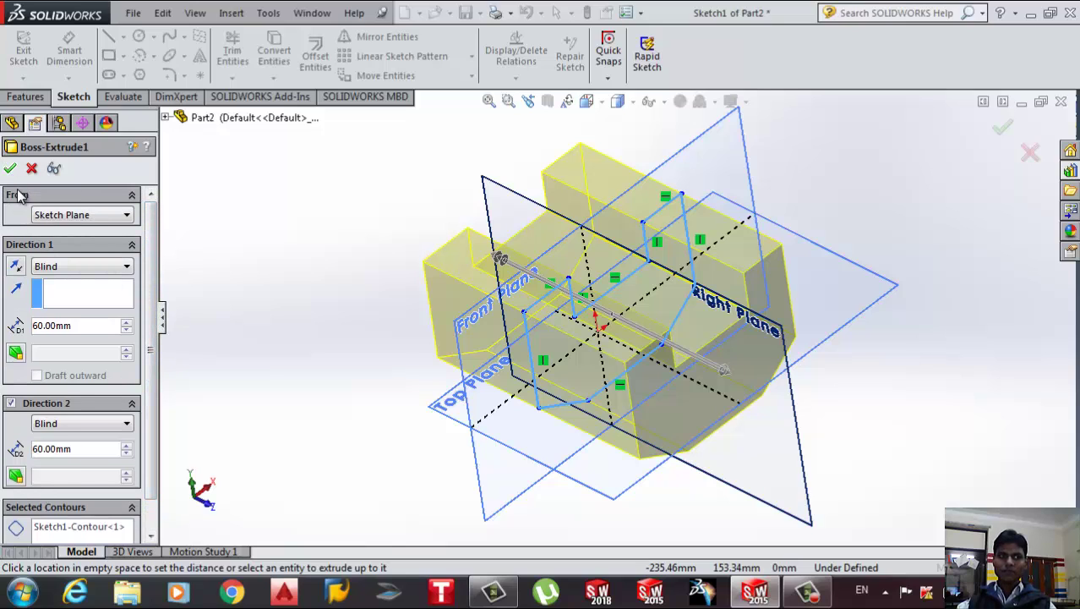
pyautogui.click(10, 168)
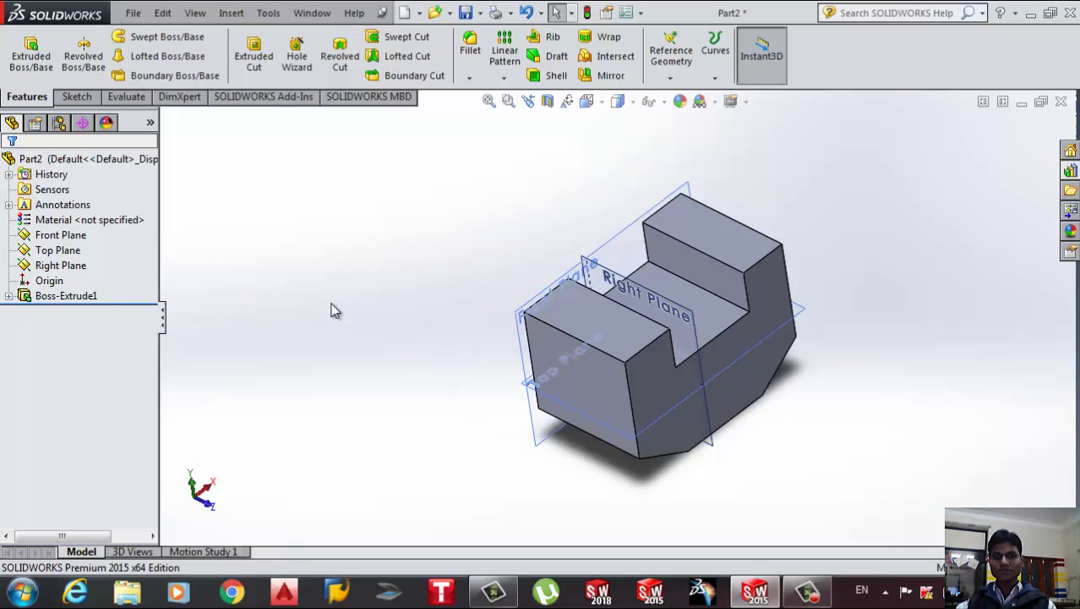
# Draw a circle of about 81.82 radius on the Top Plane as Sketch2, then orbit
pyautogui.moveTo(497, 427)
pyautogui.mouseDown(button='middle')
pyautogui.moveTo(511, 436)
pyautogui.moveTo(513, 415)
pyautogui.mouseUp(button='middle')
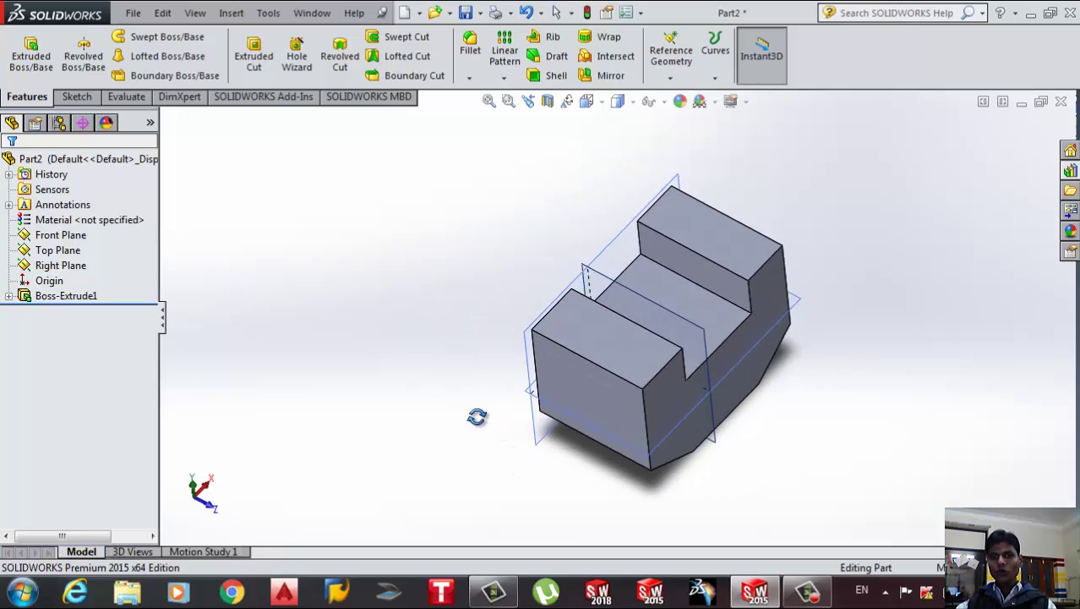
pyautogui.click(757, 362)
pyautogui.click(877, 304)
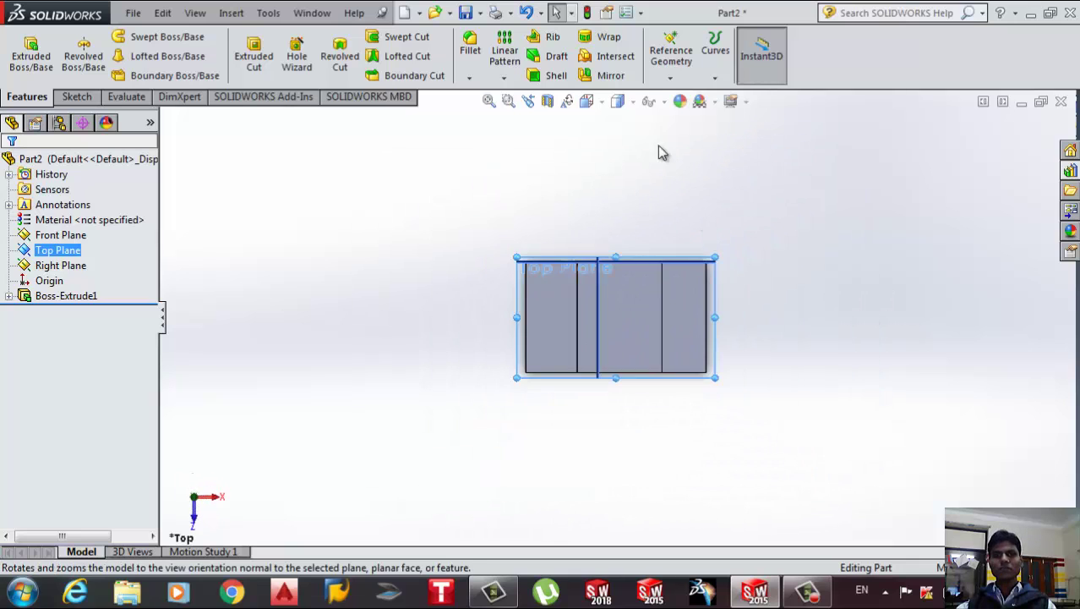
pyautogui.scroll(-3, 570, 243)
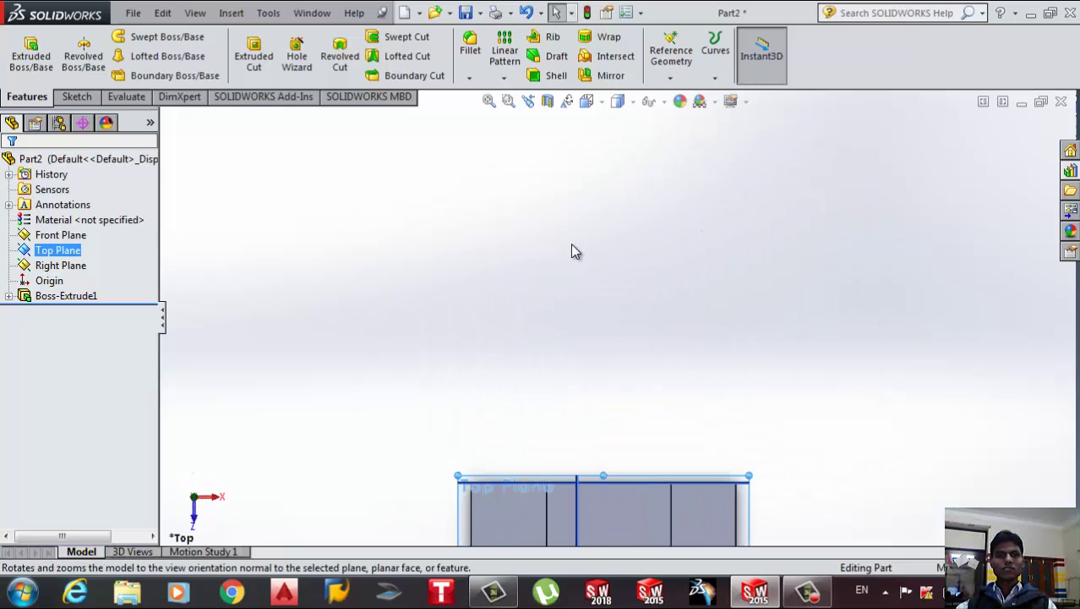
pyautogui.click(78, 99)
pyautogui.click(138, 36)
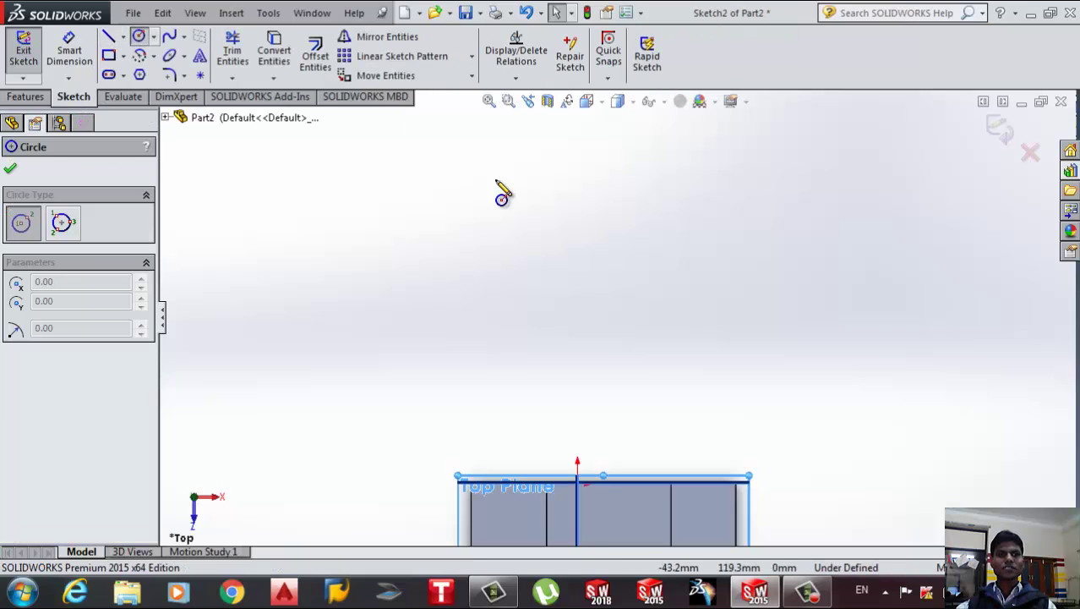
pyautogui.scroll(2, 600, 179)
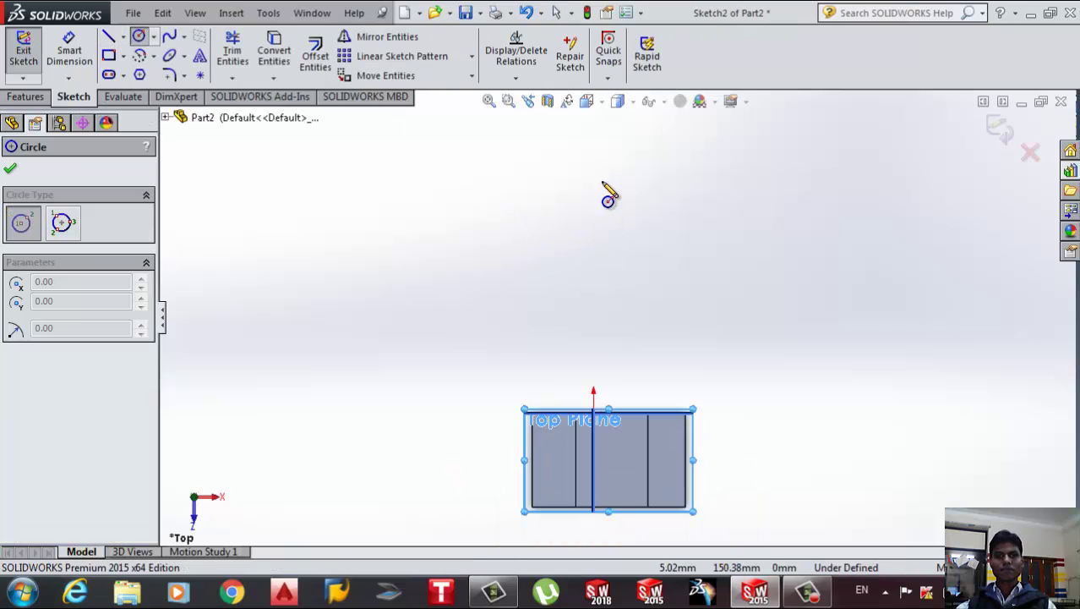
pyautogui.click(612, 180)
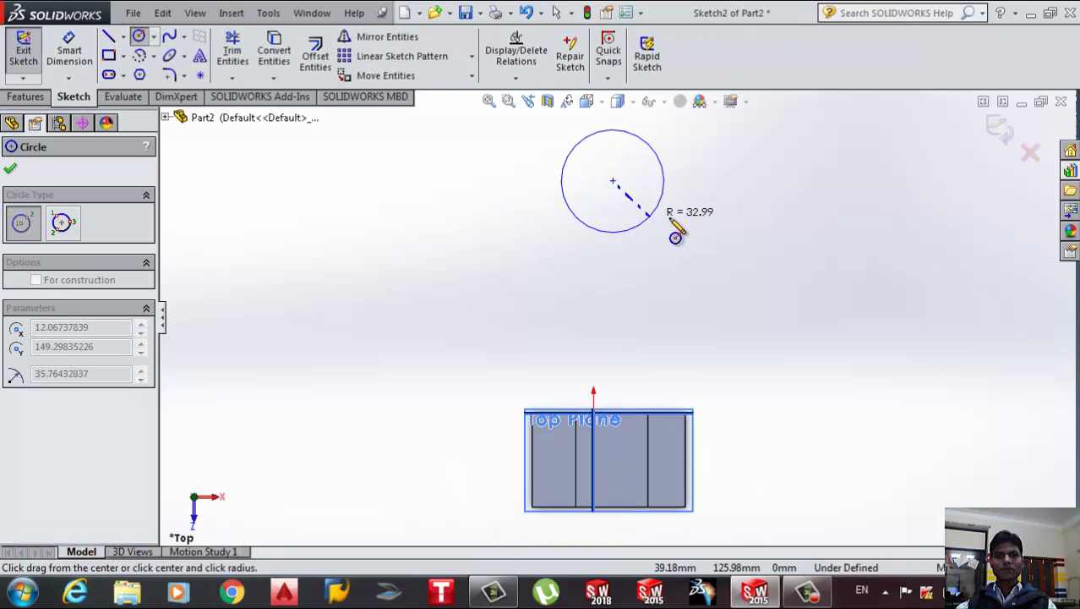
pyautogui.click(736, 225)
pyautogui.click(999, 127)
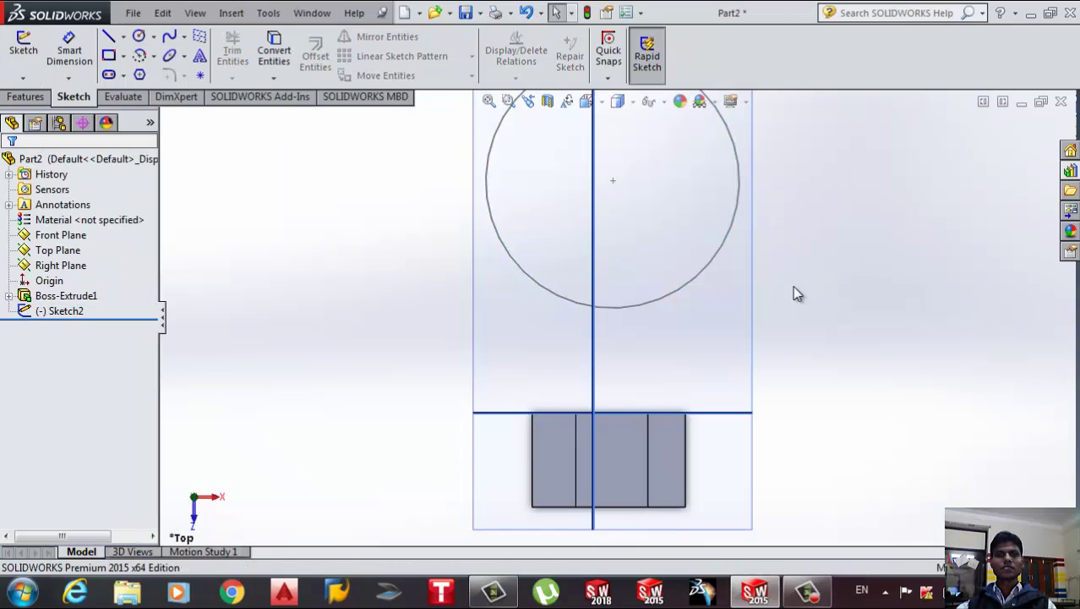
pyautogui.moveTo(793, 286)
pyautogui.mouseDown(button='middle')
pyautogui.moveTo(693, 262)
pyautogui.moveTo(598, 409)
pyautogui.mouseUp(button='middle')
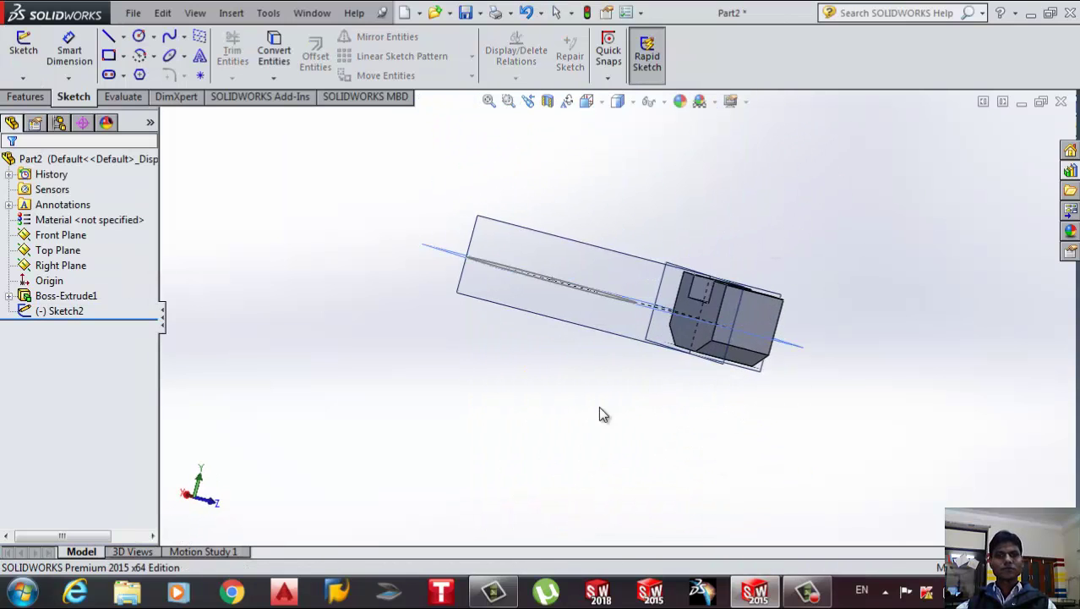
pyautogui.moveTo(362, 198); pyautogui.dragTo(363, 367, button='middle')
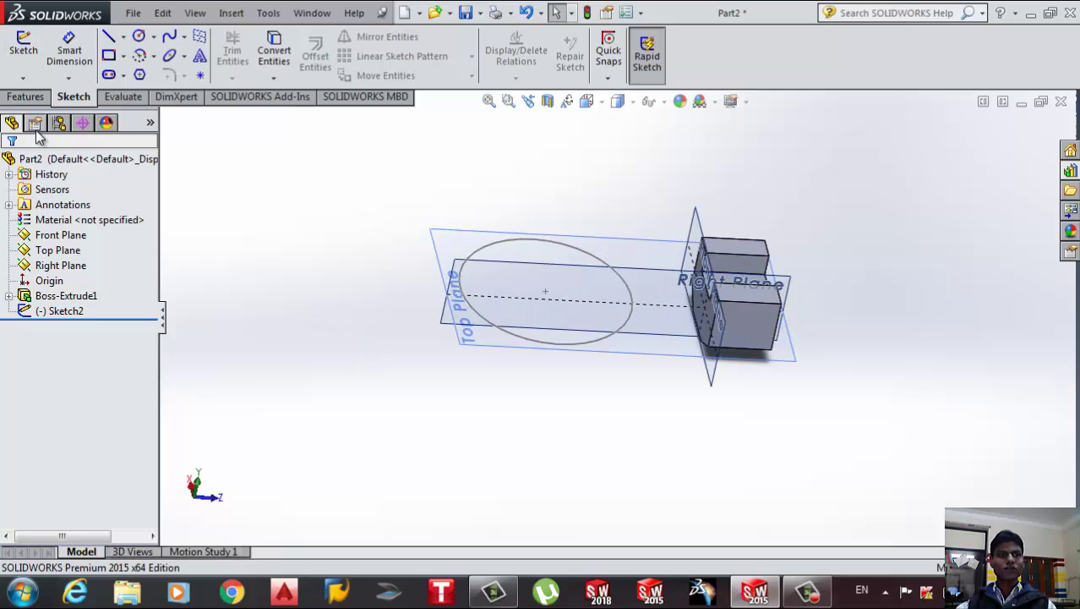
# Start extruding the circle sketch (Sketch2) with a Mid Plane end condition
pyautogui.click(26, 96)
pyautogui.click(32, 61)
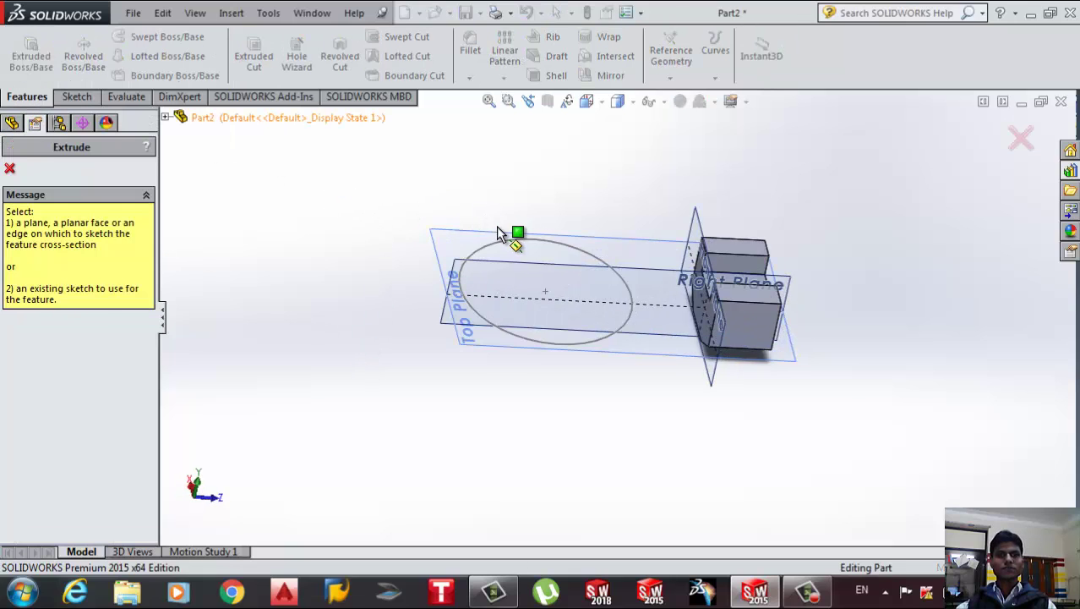
pyautogui.click(518, 243)
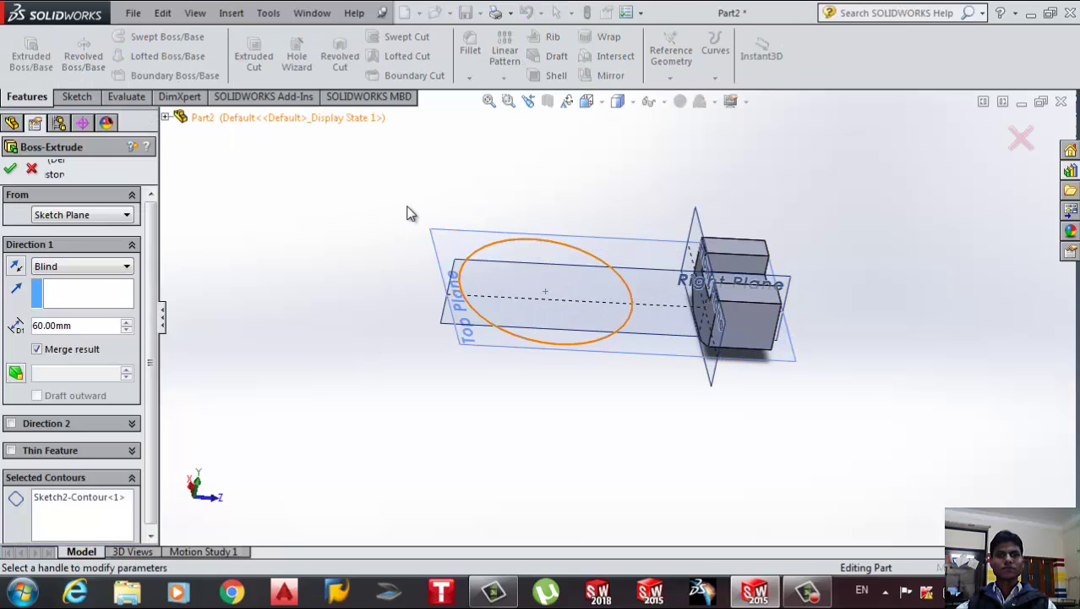
pyautogui.click(50, 267)
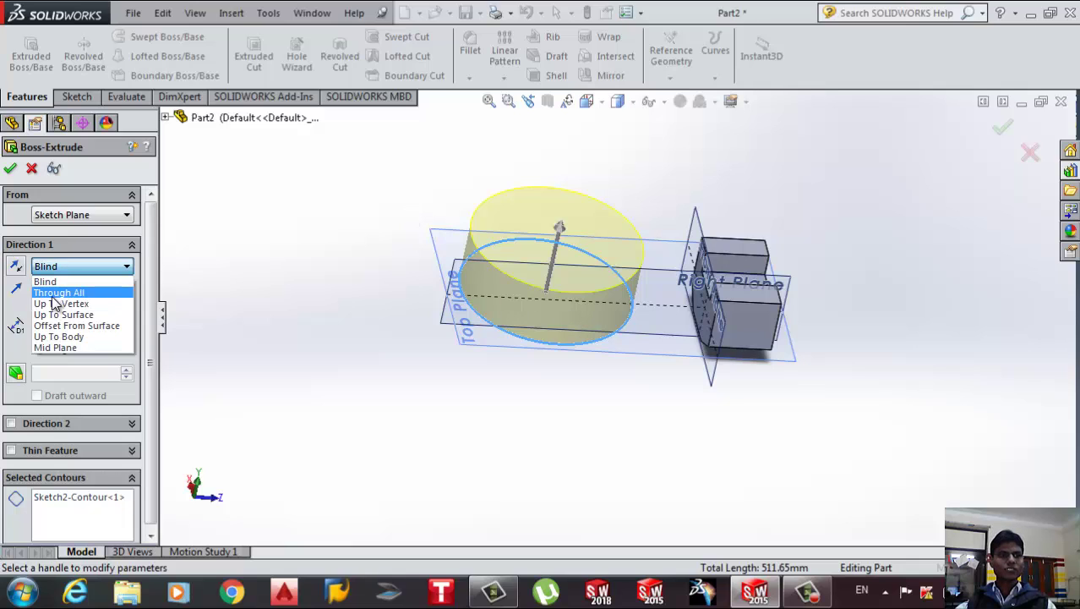
pyautogui.click(65, 349)
# Set the cylinder depth to 170 mm and confirm the extrusion
pyautogui.click(141, 325)
pyautogui.click(141, 325)
pyautogui.click(141, 325)
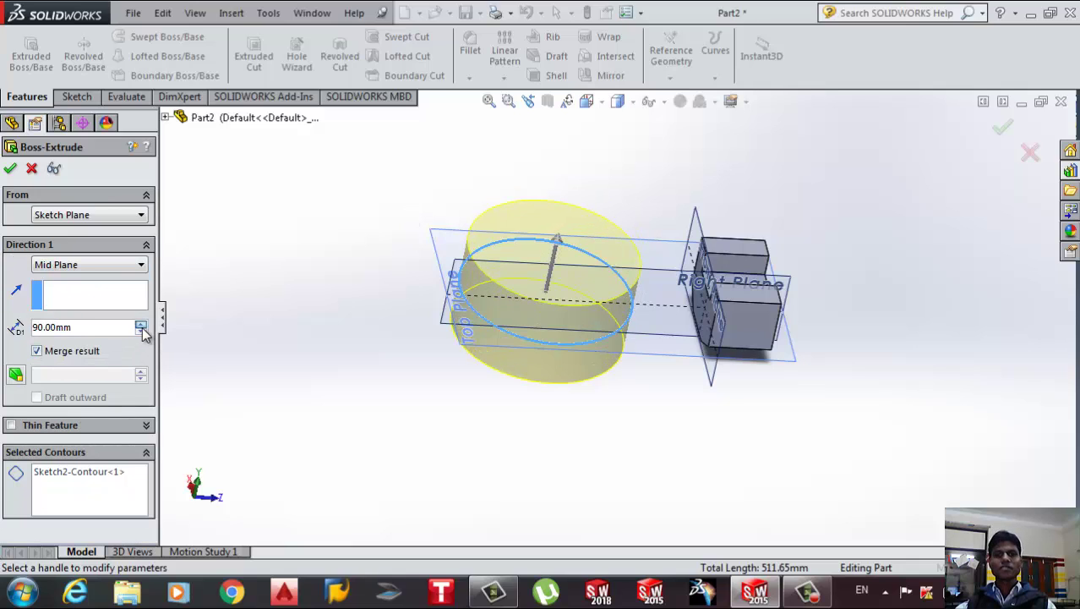
pyautogui.click(141, 326)
pyautogui.click(141, 325)
pyautogui.click(141, 326)
pyautogui.click(142, 325)
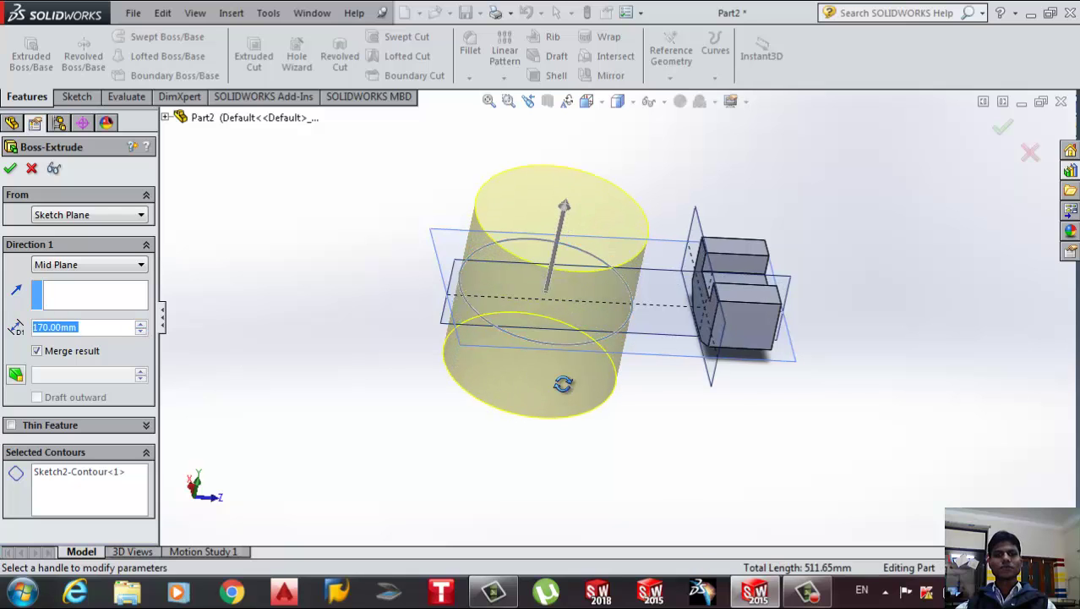
pyautogui.press('Left')
pyautogui.click(11, 167)
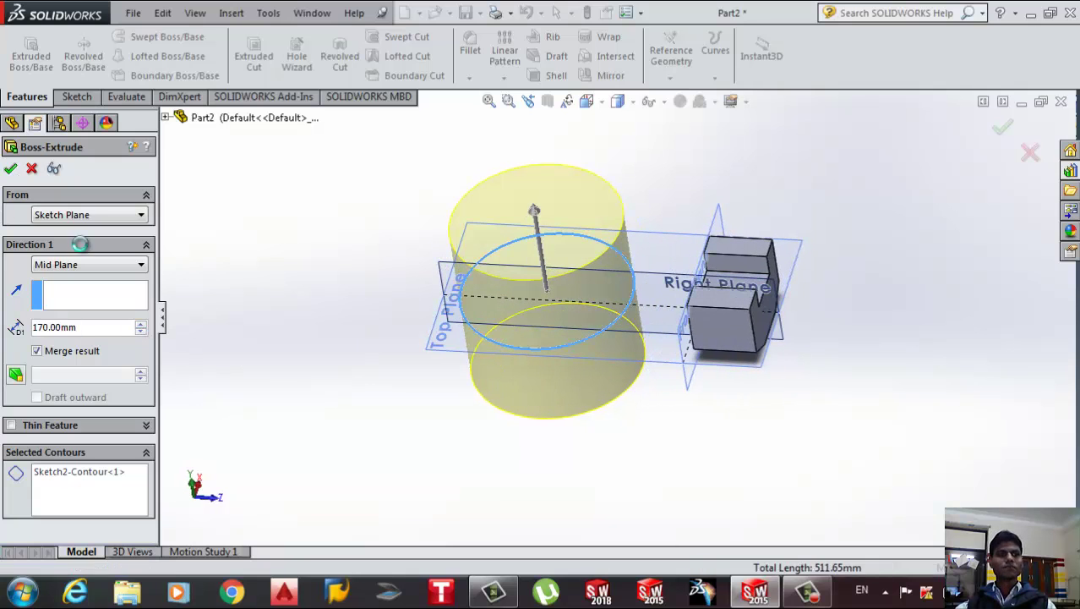
pyautogui.moveTo(382, 403)
pyautogui.mouseDown(button='middle')
pyautogui.moveTo(435, 414)
pyautogui.moveTo(687, 342)
pyautogui.mouseUp(button='middle')
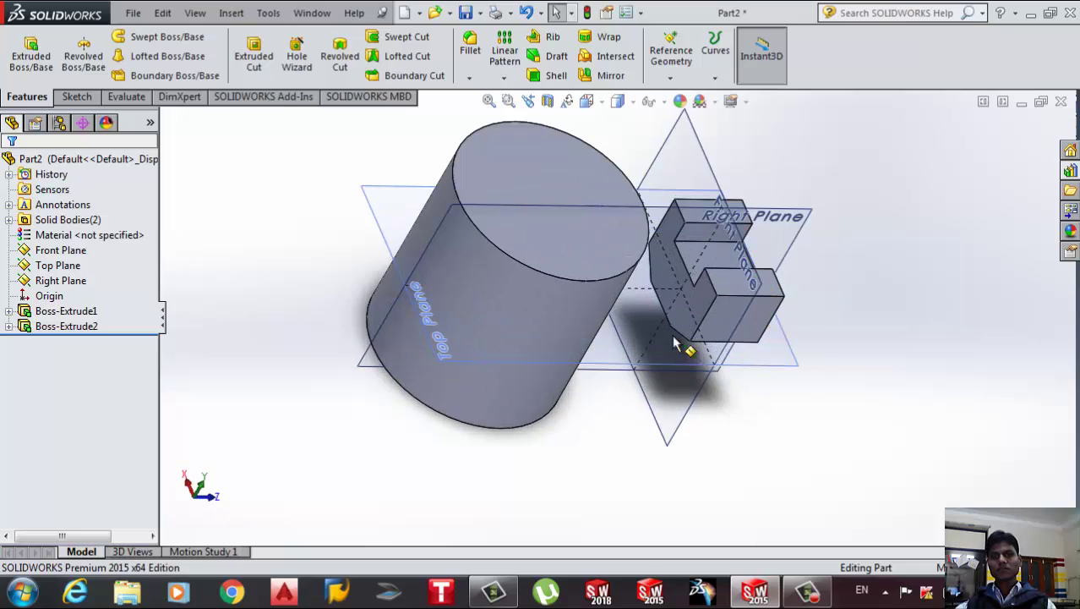
# Draw a small corner rectangle on the block's C-shaped front face, viewed normal to it
pyautogui.scroll(-2, 685, 321)
pyautogui.click(676, 296)
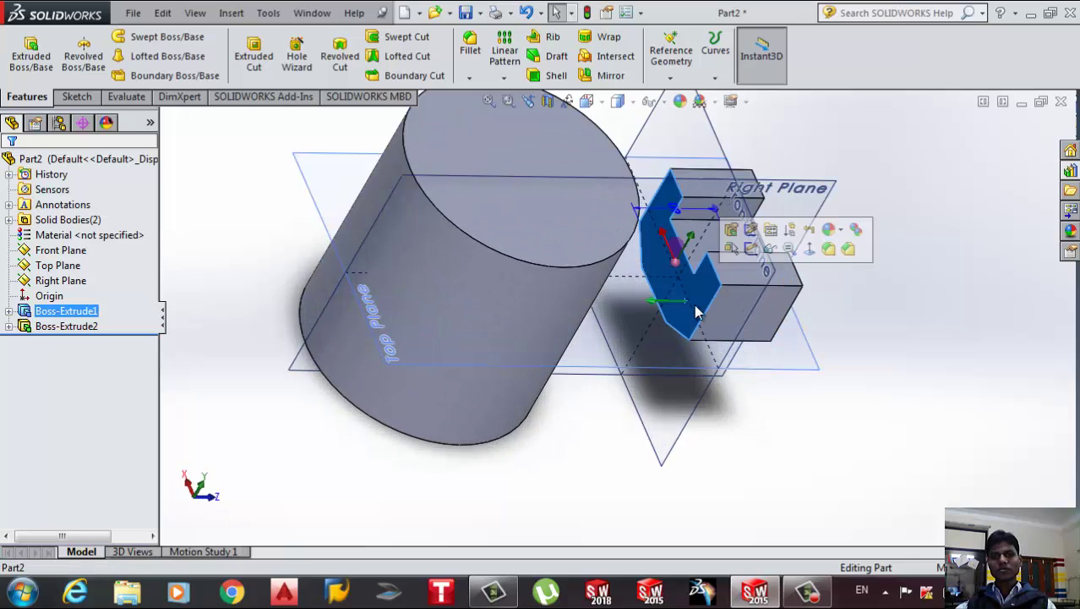
pyautogui.click(807, 250)
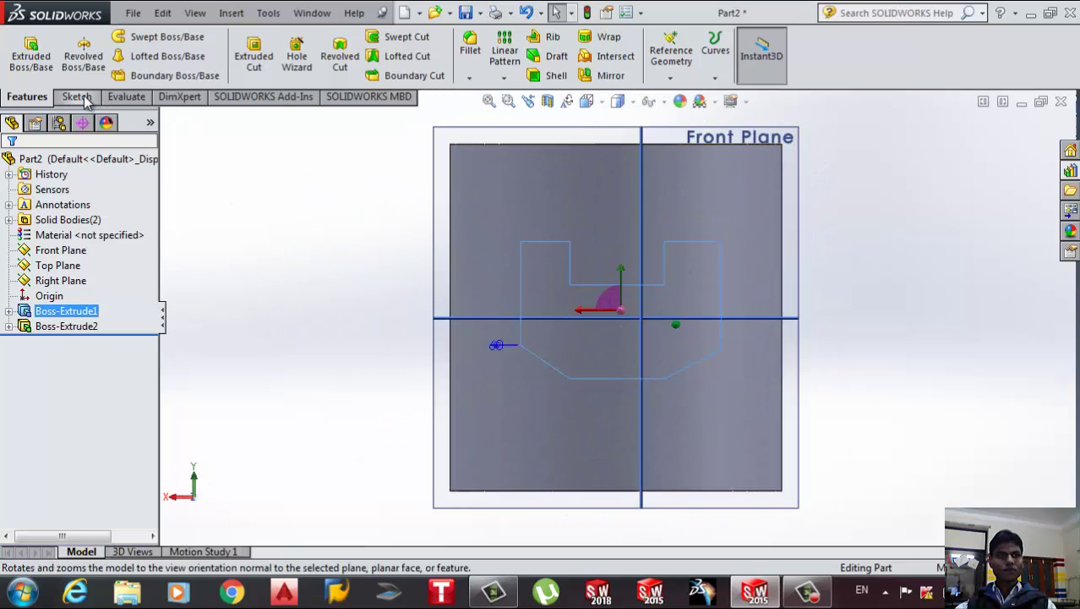
pyautogui.click(76, 97)
pyautogui.click(108, 55)
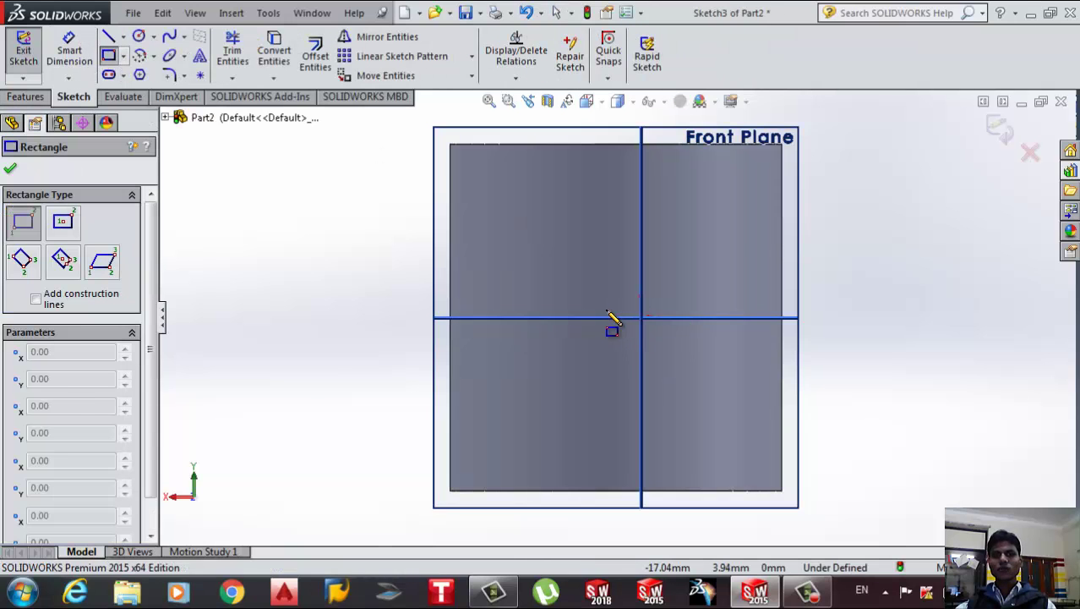
pyautogui.click(601, 309)
pyautogui.click(654, 347)
pyautogui.click(1000, 127)
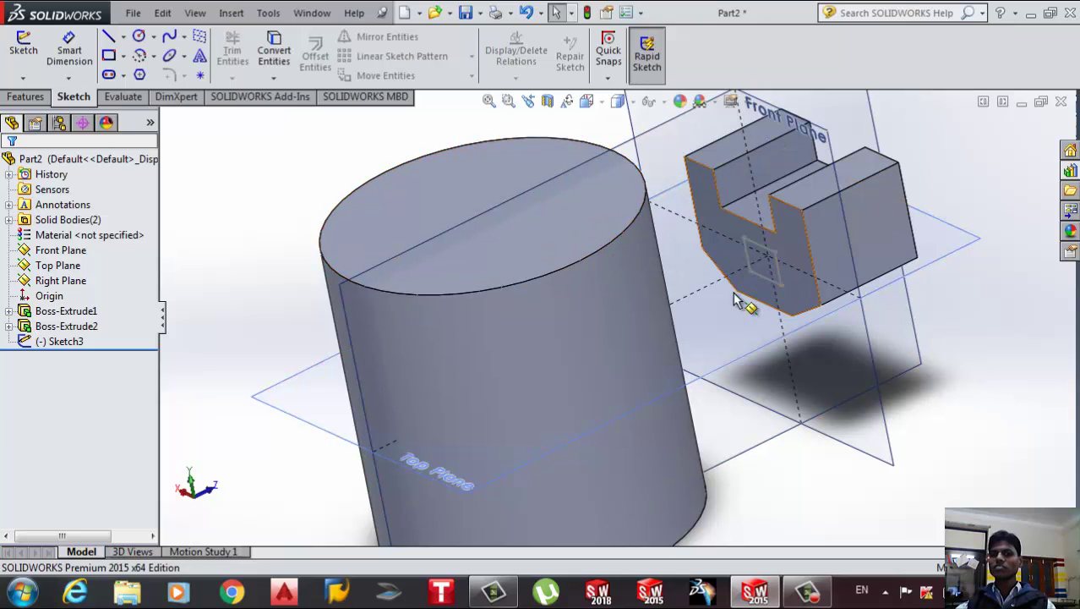
pyautogui.moveTo(743, 300); pyautogui.dragTo(679, 366, button='middle')
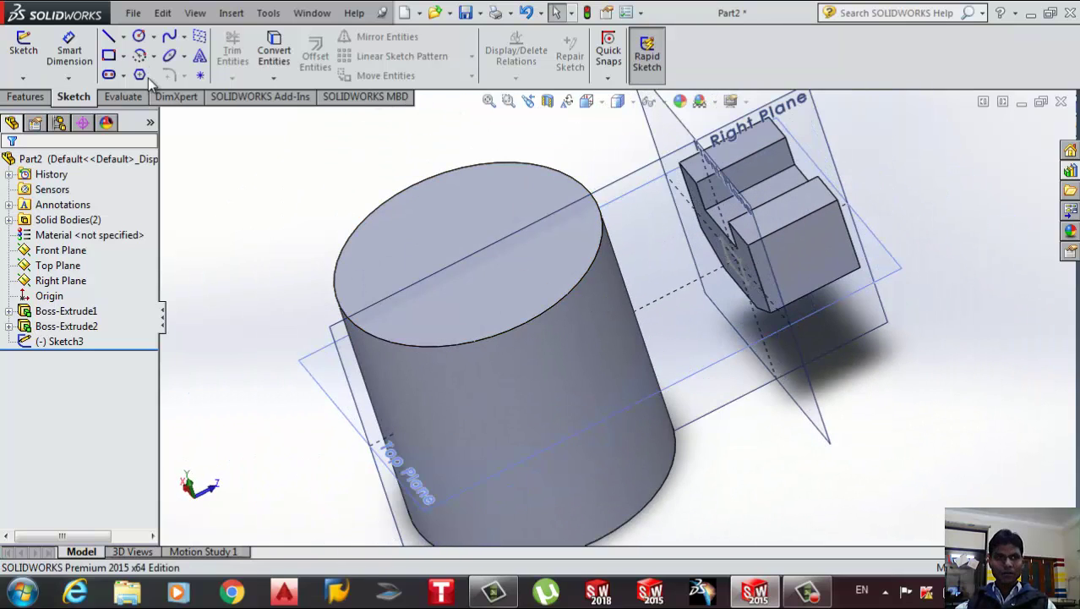
pyautogui.click(38, 100)
# Extrude the Sketch3 rectangle Up To Body, using the cylinder (Boss-Extrude2) as the limit
pyautogui.click(27, 68)
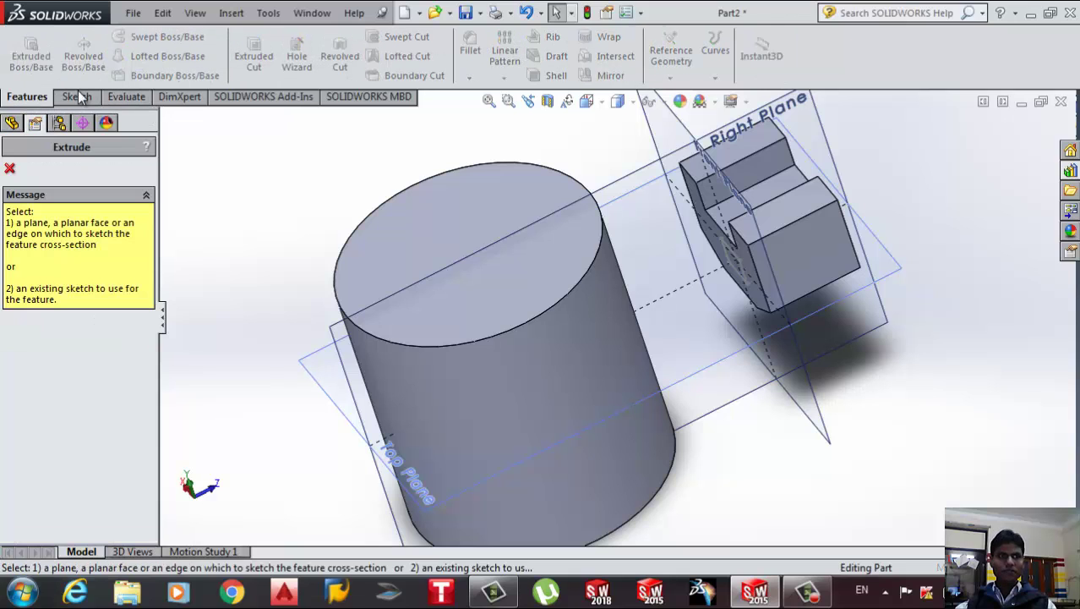
pyautogui.click(747, 281)
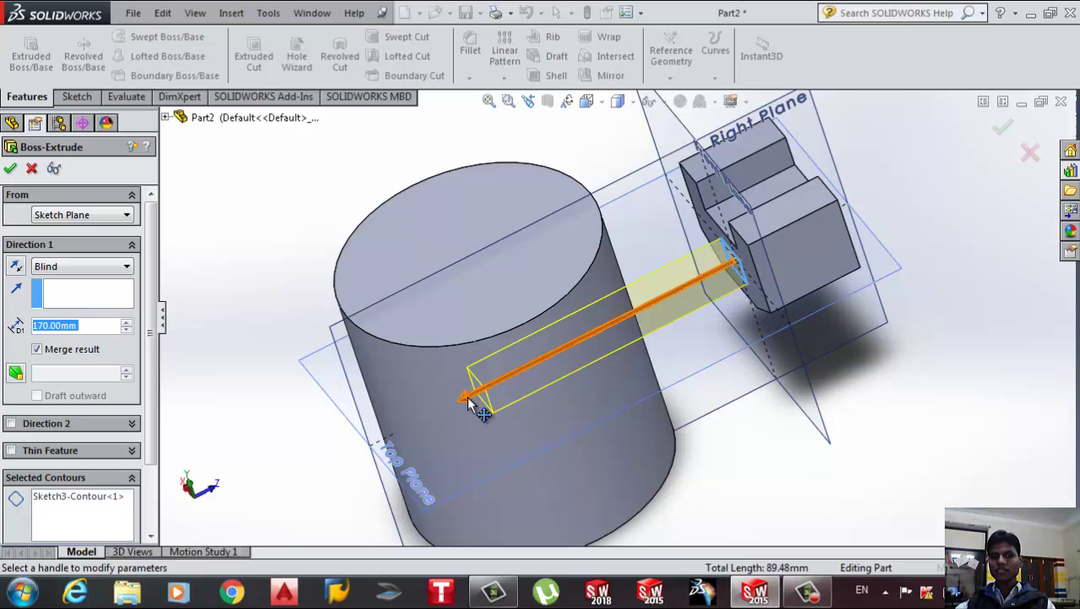
pyautogui.scroll(-2, 660, 371)
pyautogui.moveTo(642, 352); pyautogui.dragTo(515, 296, button='middle')
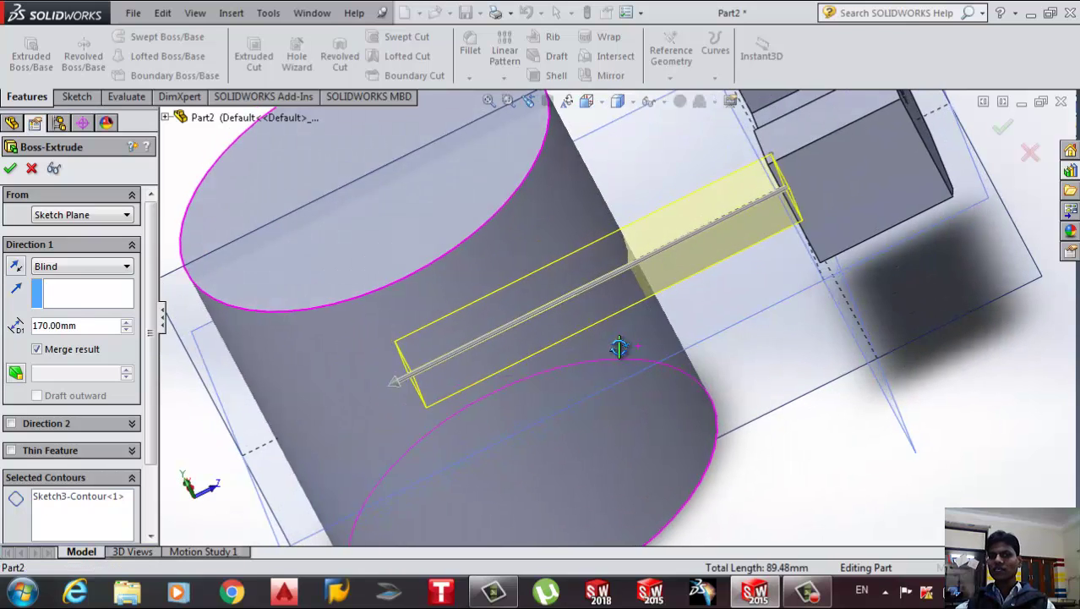
pyautogui.click(84, 266)
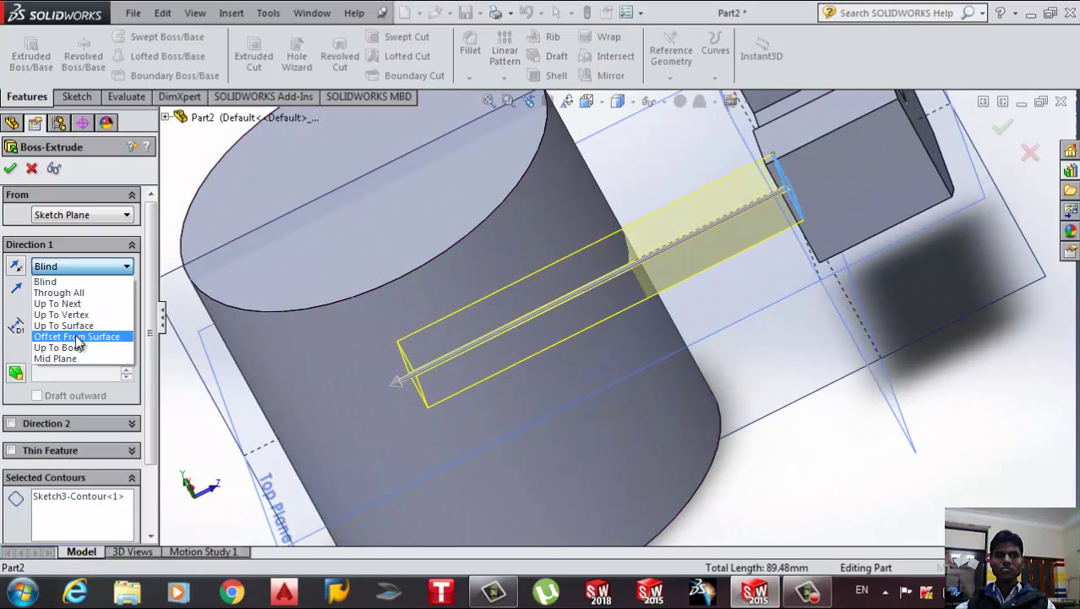
pyautogui.click(79, 348)
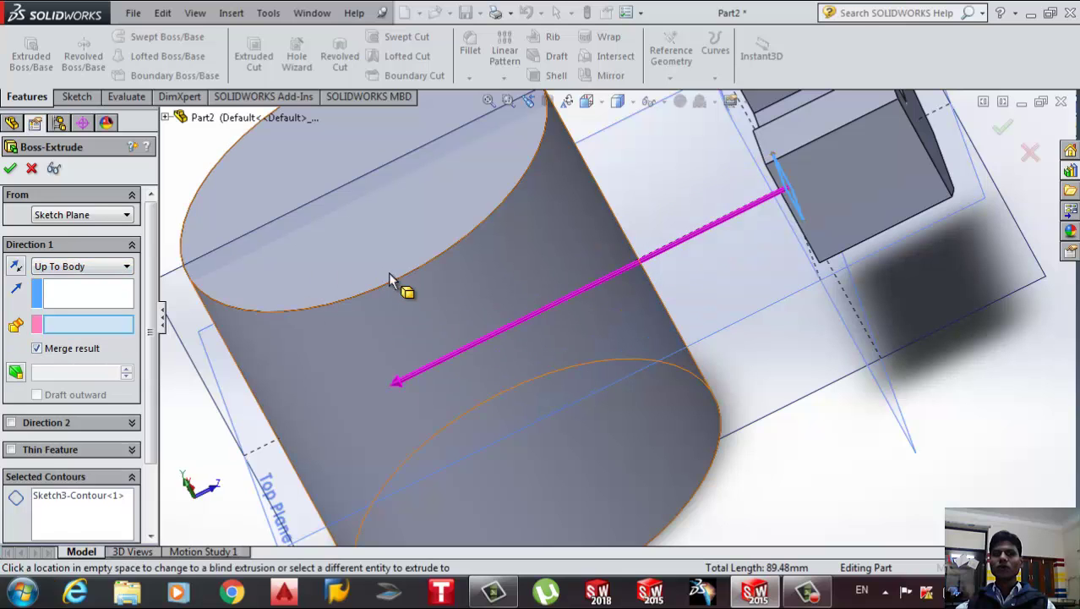
pyautogui.moveTo(405, 290)
pyautogui.mouseDown(button='middle')
pyautogui.moveTo(447, 306)
pyautogui.moveTo(415, 318)
pyautogui.mouseUp(button='middle')
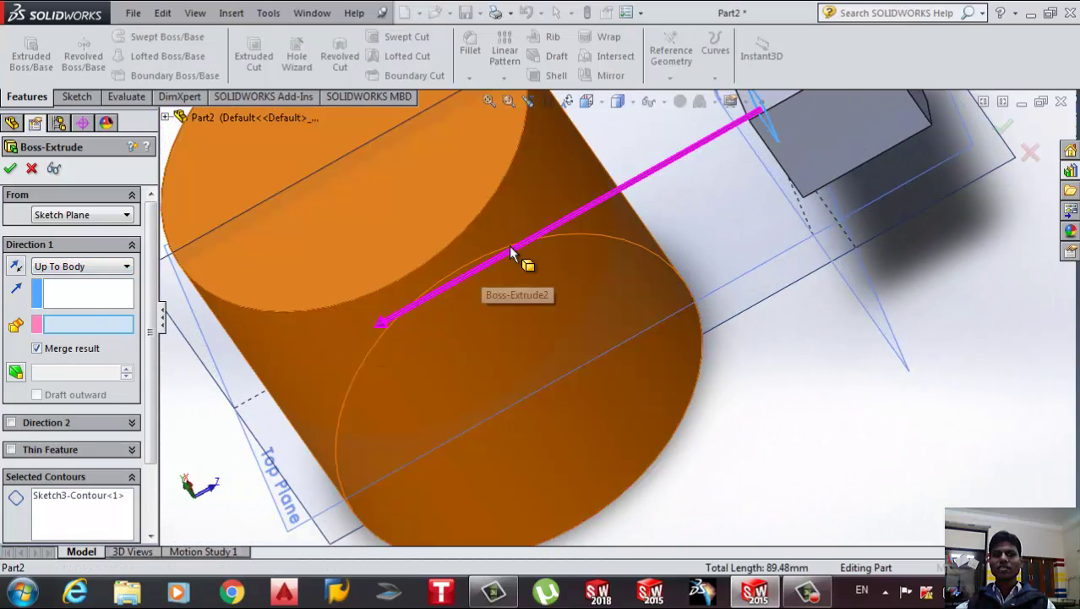
pyautogui.moveTo(518, 253); pyautogui.dragTo(495, 277, button='middle')
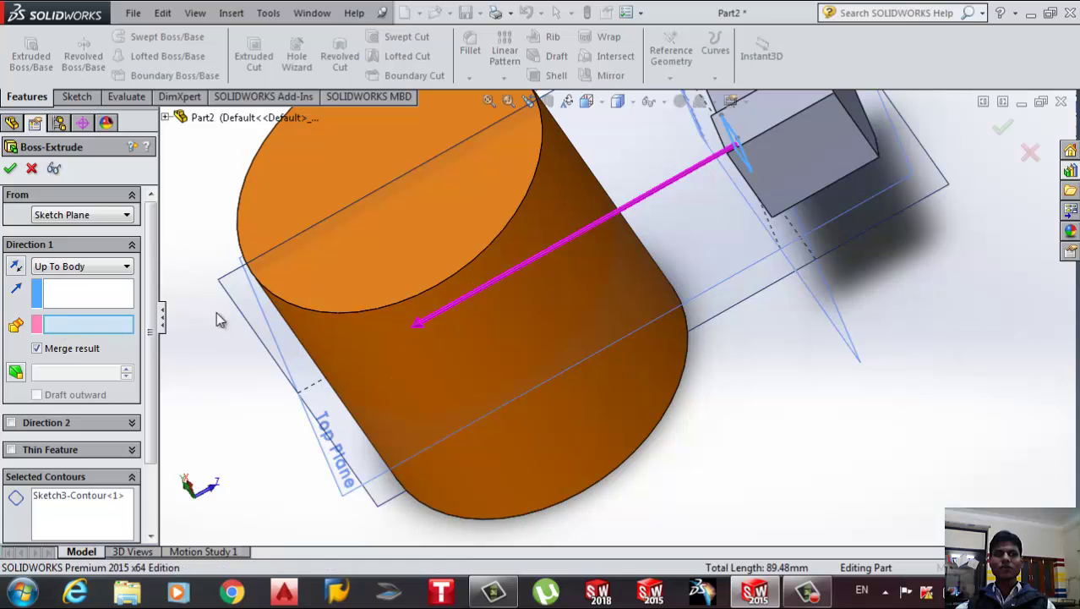
pyautogui.click(601, 211)
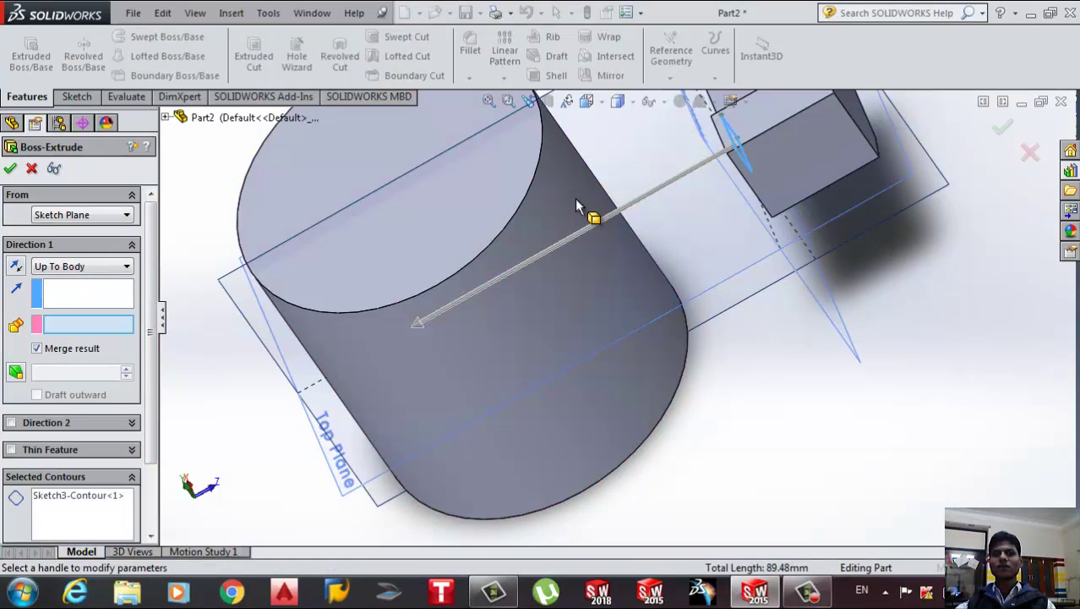
pyautogui.moveTo(591, 210)
pyautogui.keyDown('shift'); pyautogui.mouseDown(button='middle')
pyautogui.moveTo(628, 306)
pyautogui.moveTo(633, 179)
pyautogui.mouseUp(button='middle'); pyautogui.keyUp('shift')
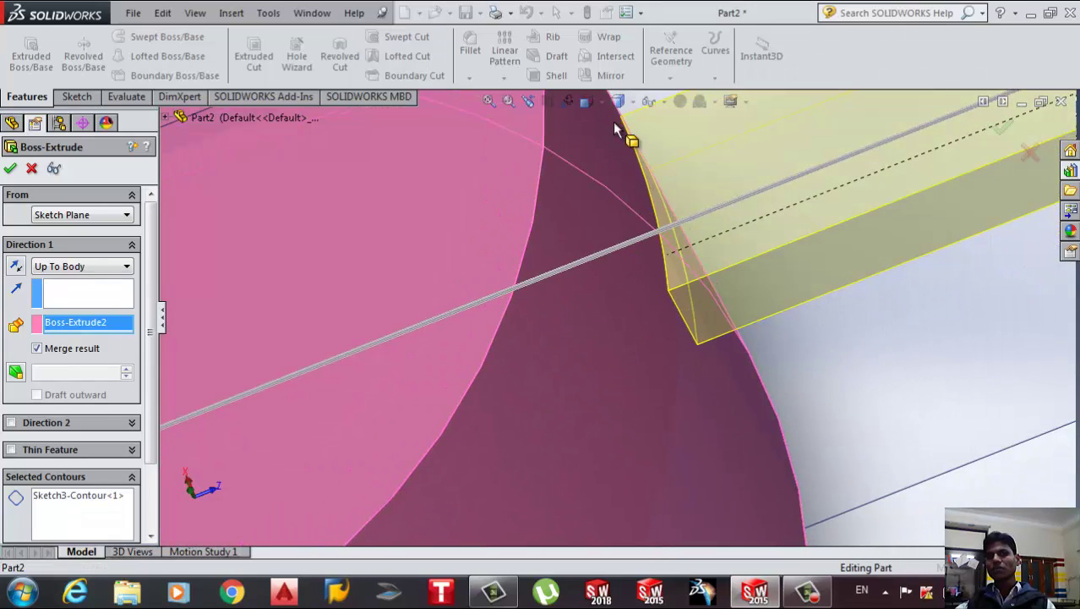
pyautogui.press('f')
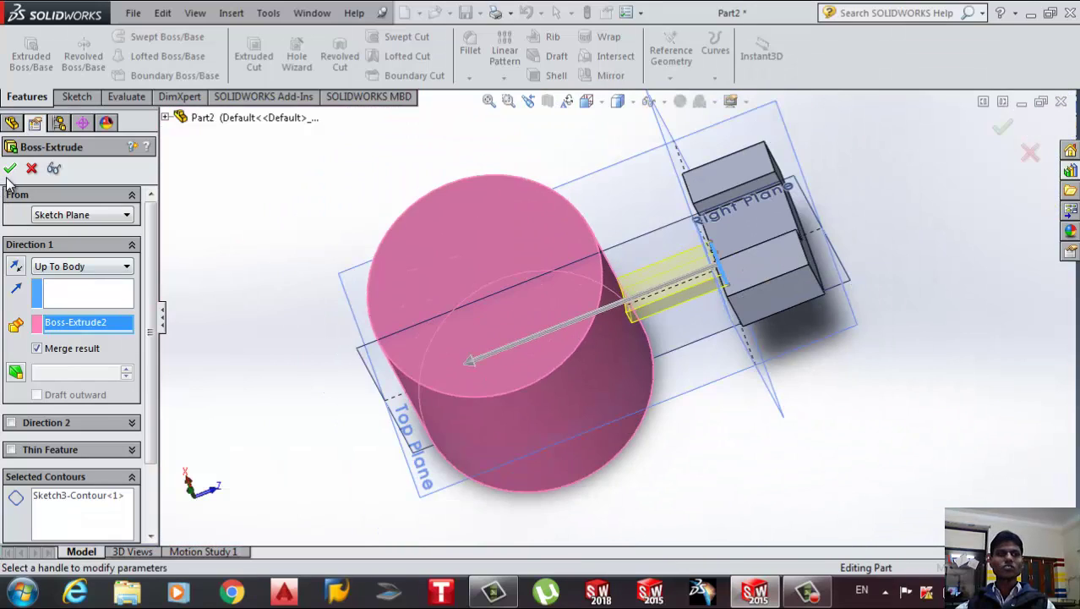
pyautogui.click(10, 168)
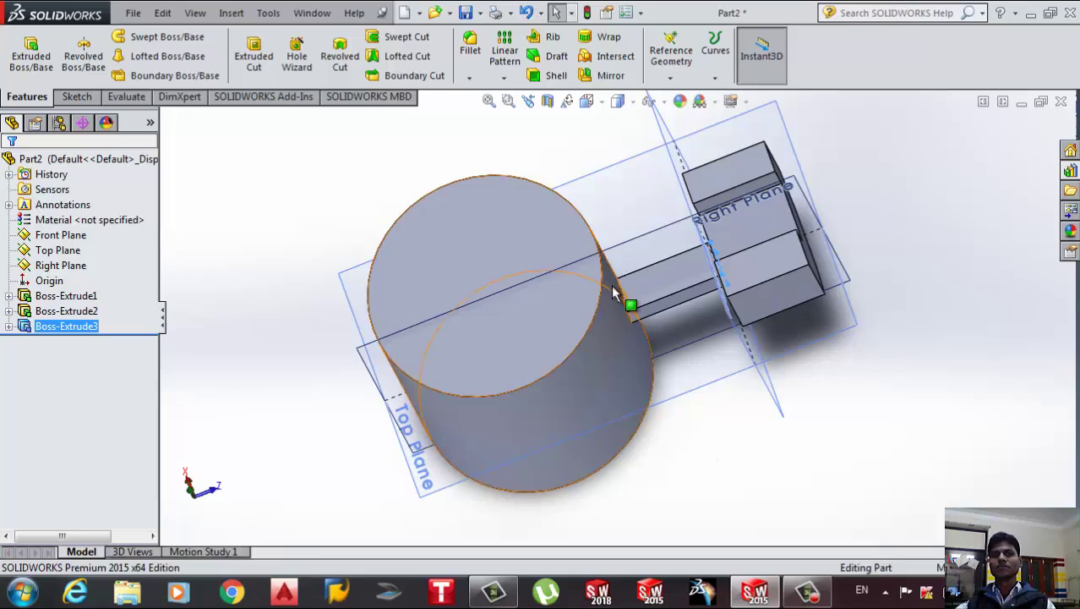
# Inspect the bar-cylinder joint from several angles, then undo Boss-Extrude3
pyautogui.moveTo(615, 293); pyautogui.dragTo(668, 294, button='middle')
pyautogui.scroll(-5, 668, 304)
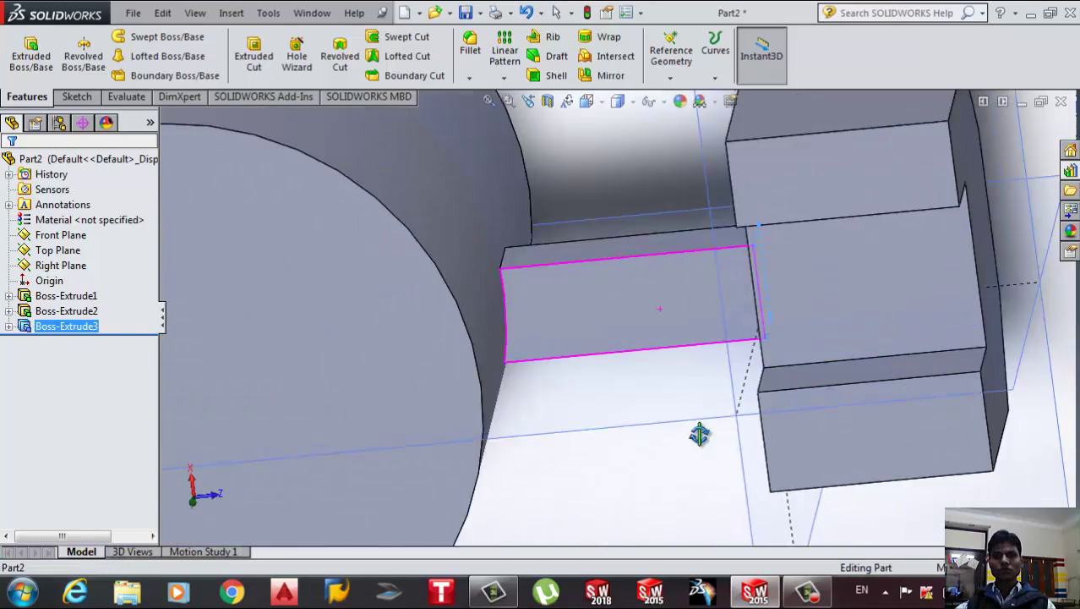
pyautogui.scroll(5, 699, 433)
pyautogui.moveTo(728, 489)
pyautogui.mouseDown(button='middle')
pyautogui.moveTo(607, 266)
pyautogui.moveTo(687, 181)
pyautogui.moveTo(567, 99)
pyautogui.mouseUp(button='middle')
pyautogui.moveTo(641, 304)
pyautogui.mouseDown(button='middle')
pyautogui.moveTo(687, 284)
pyautogui.moveTo(698, 361)
pyautogui.moveTo(627, 349)
pyautogui.mouseUp(button='middle')
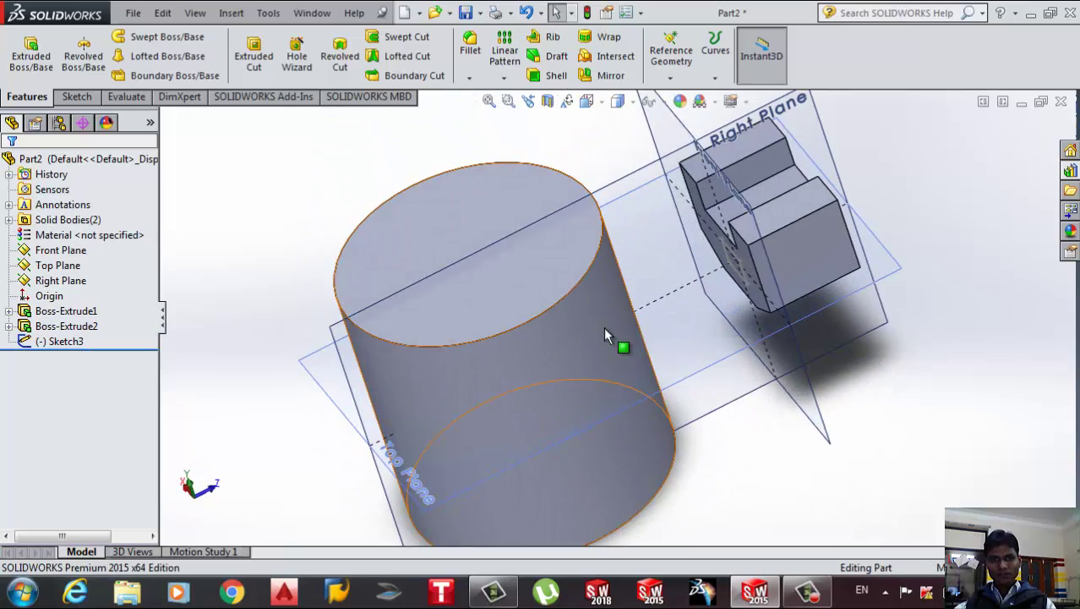
pyautogui.click(549, 267)
# Edit Boss-Extrude2 to turn on draft and change Mid Plane to Blind
pyautogui.click(590, 203)
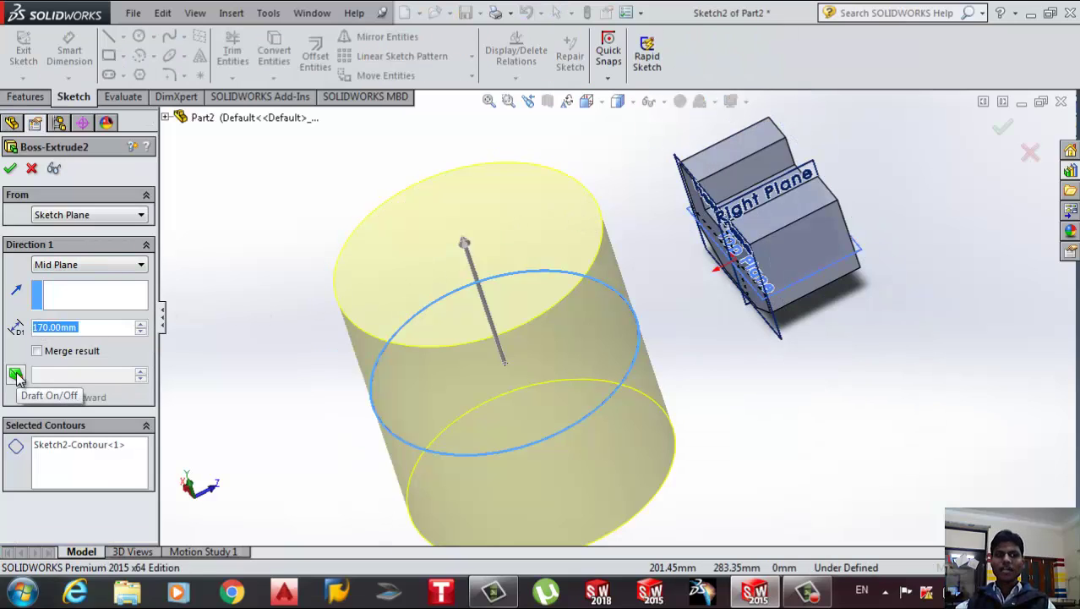
pyautogui.click(16, 375)
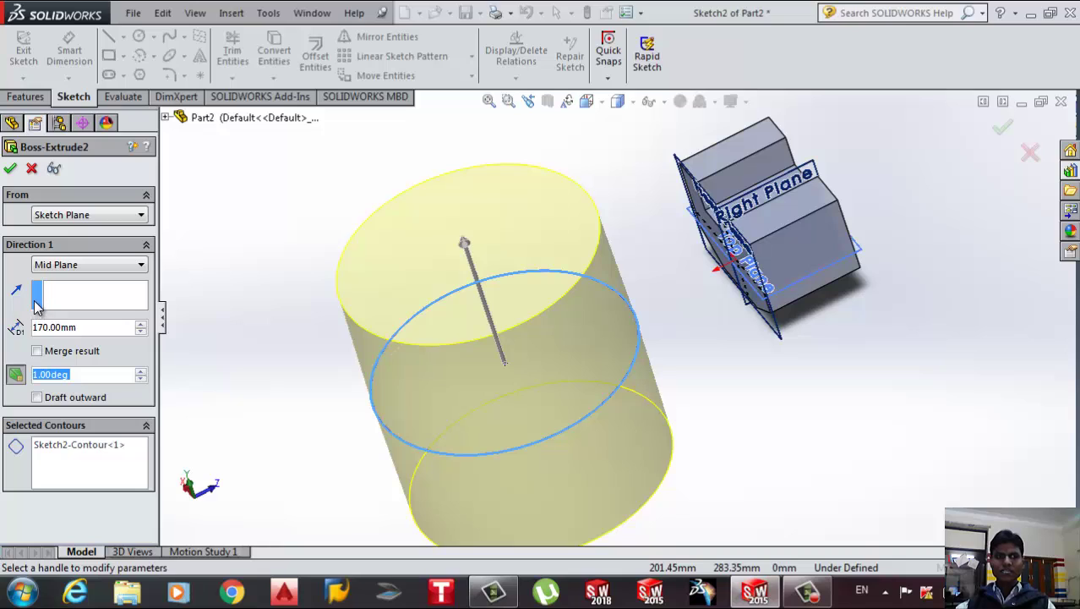
pyautogui.click(76, 265)
pyautogui.click(75, 281)
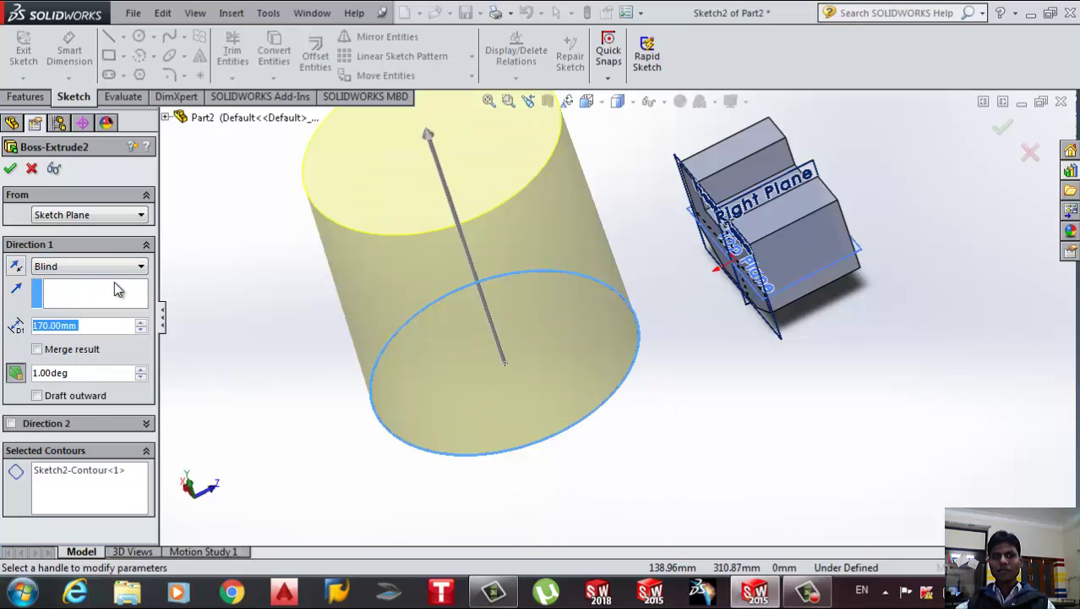
pyautogui.moveTo(406, 254); pyautogui.dragTo(453, 265, button='middle')
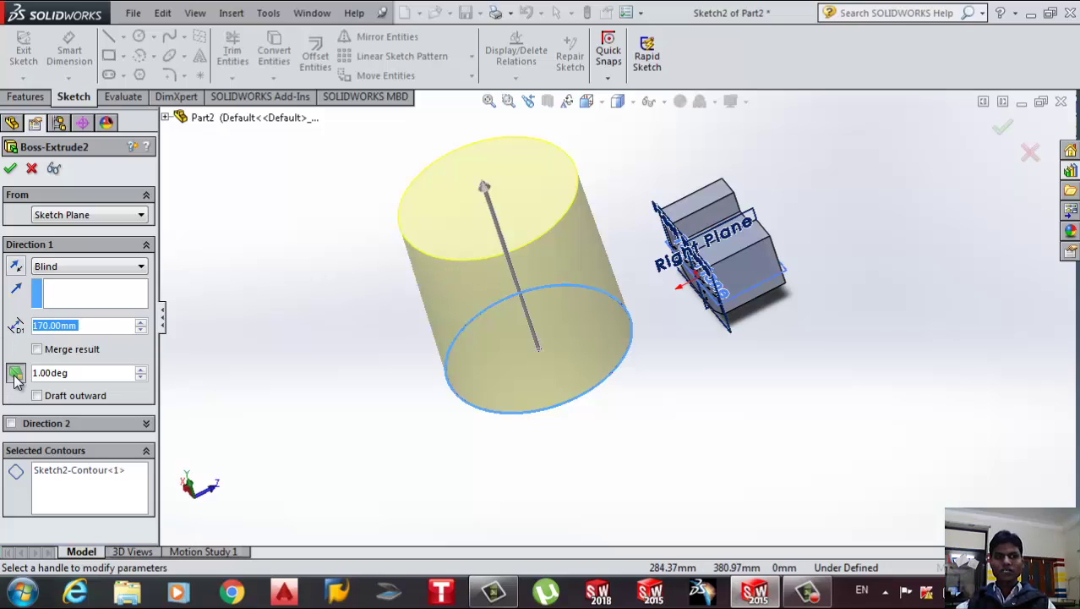
# Set the cylinder's draft angle to 22° with the draft flaring outward
pyautogui.click(141, 370)
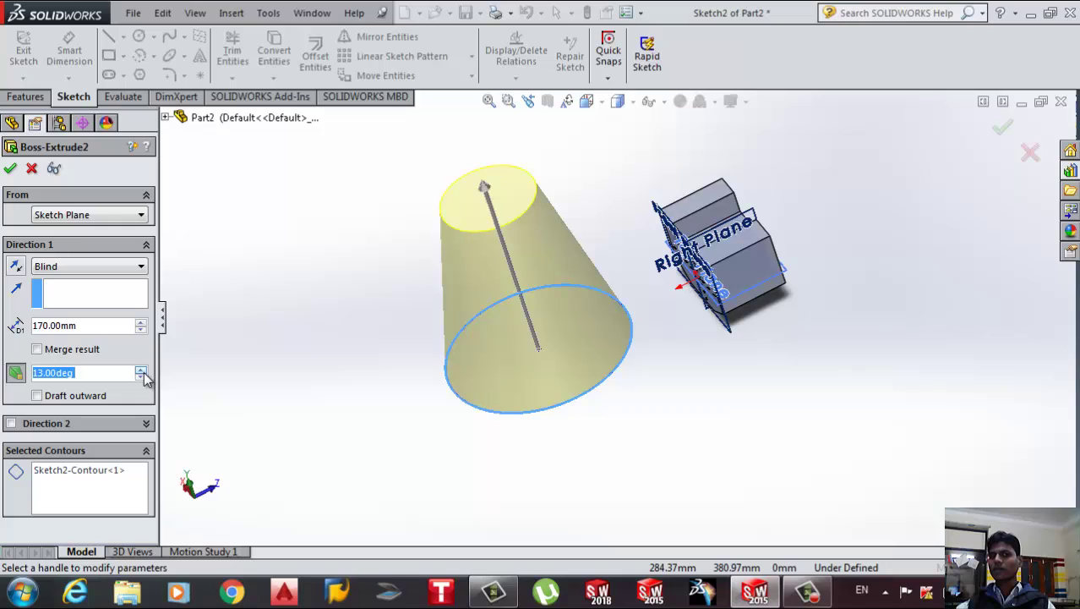
pyautogui.click(144, 371)
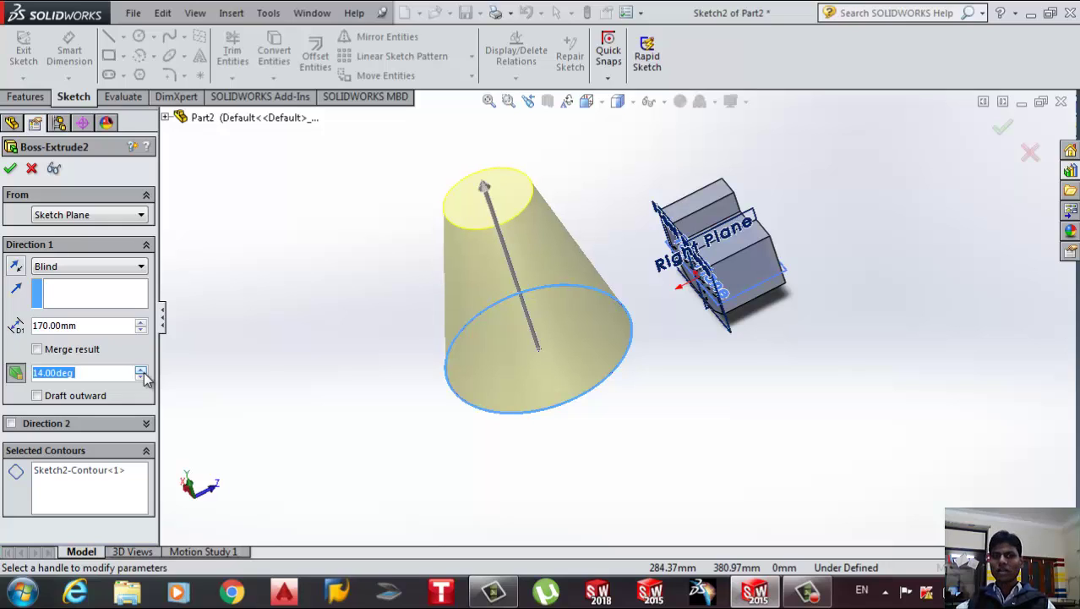
pyautogui.click(37, 397)
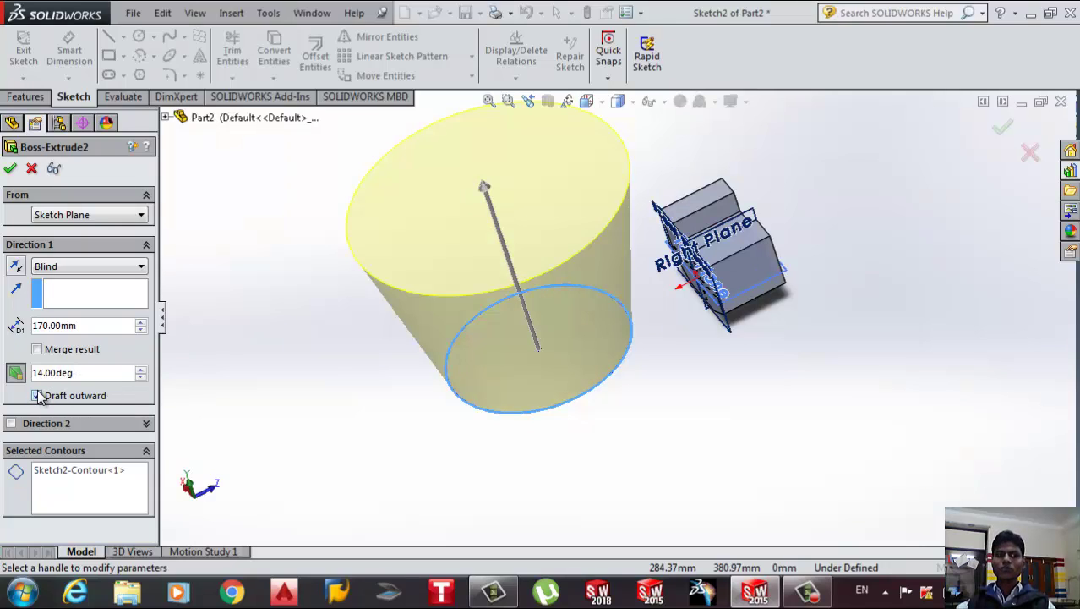
pyautogui.click(38, 397)
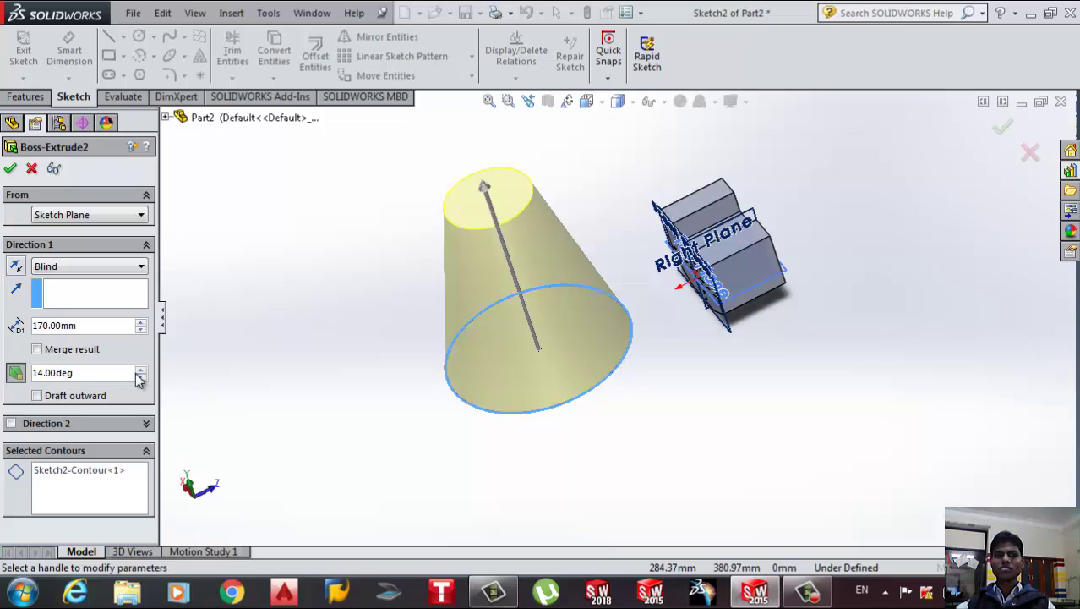
pyautogui.click(140, 374)
pyautogui.click(140, 373)
pyautogui.click(140, 373)
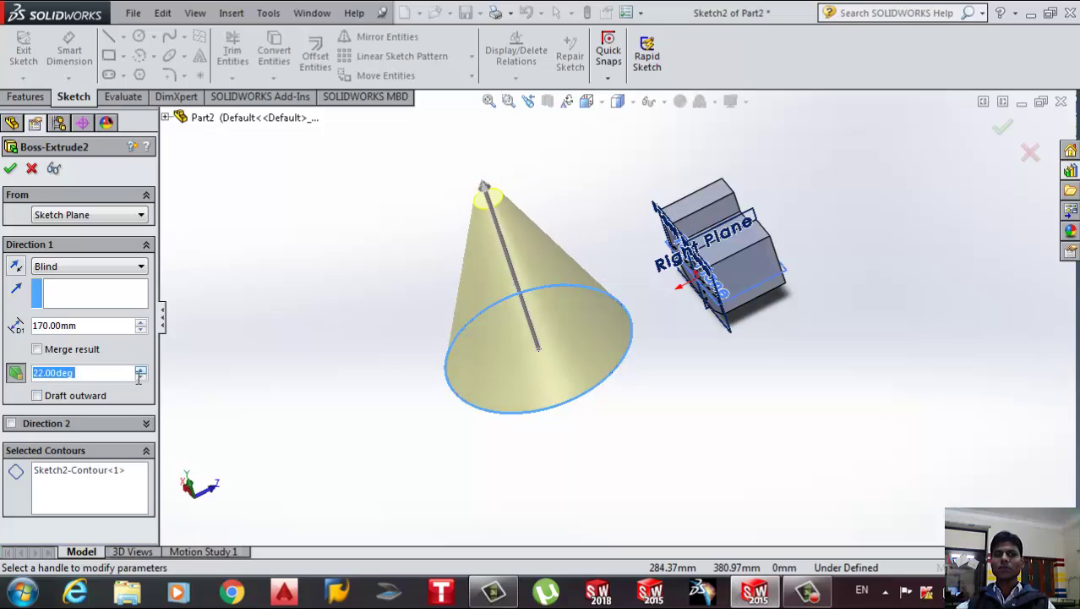
pyautogui.click(38, 396)
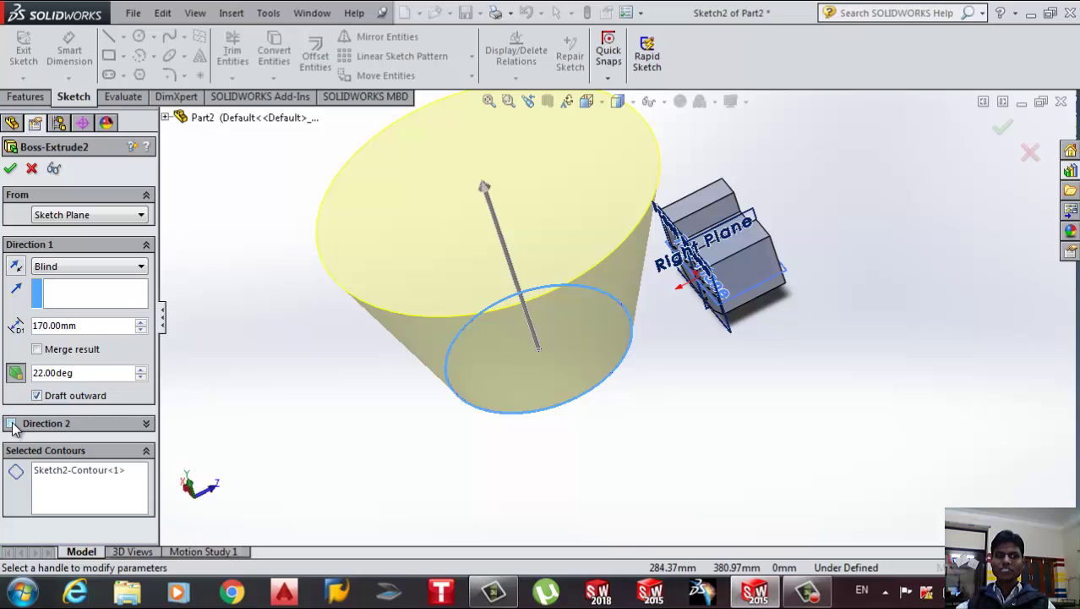
# Add a second Blind 170 mm direction with its own draft turned on
pyautogui.click(11, 424)
pyautogui.scroll(-2, 139, 409)
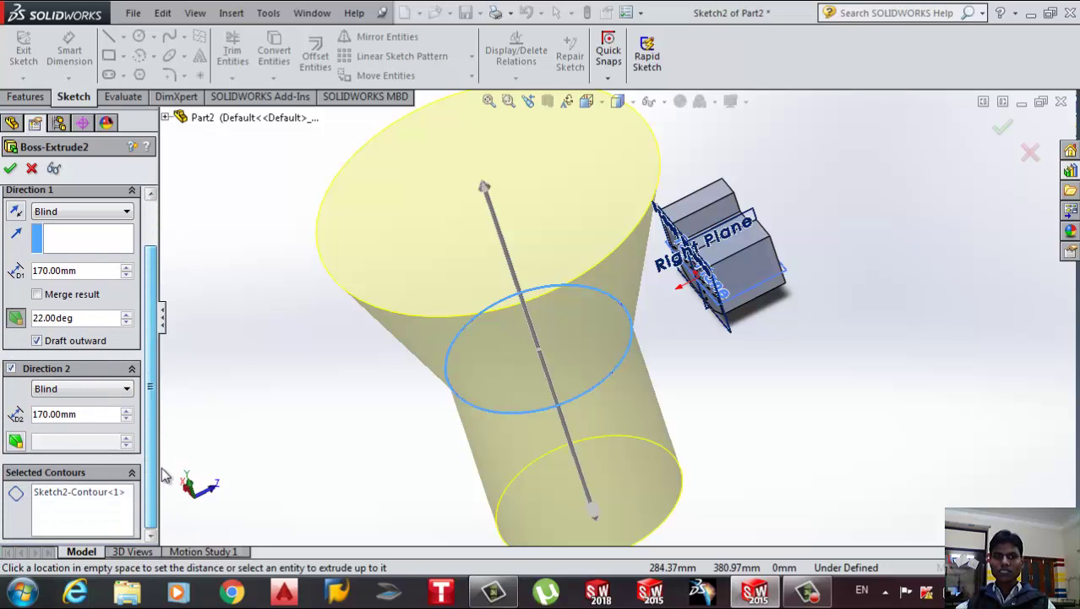
pyautogui.scroll(2, 634, 406)
pyautogui.scroll(-1, 635, 405)
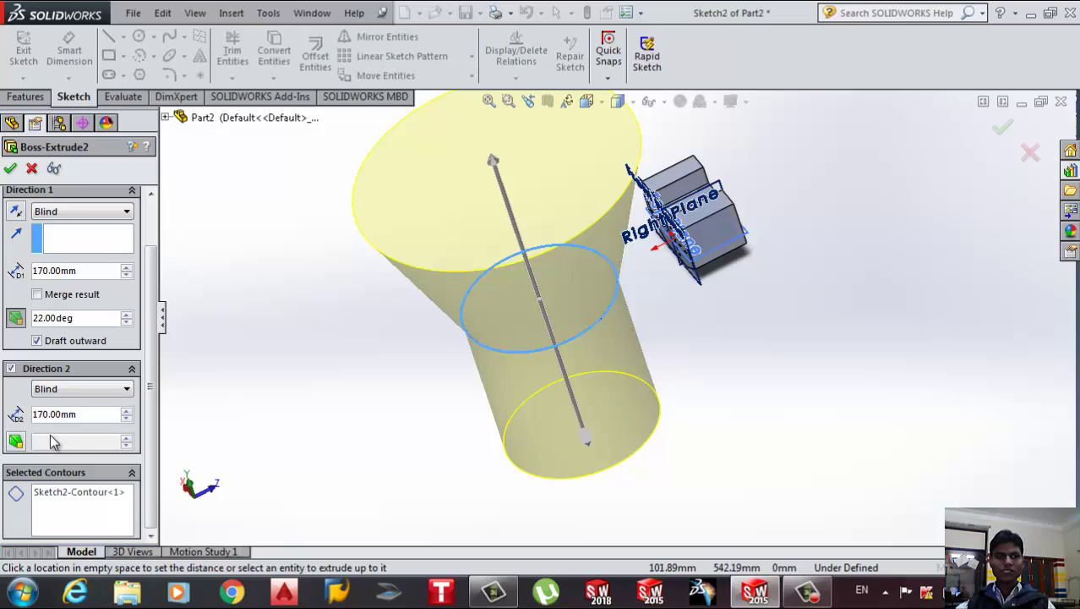
pyautogui.click(14, 441)
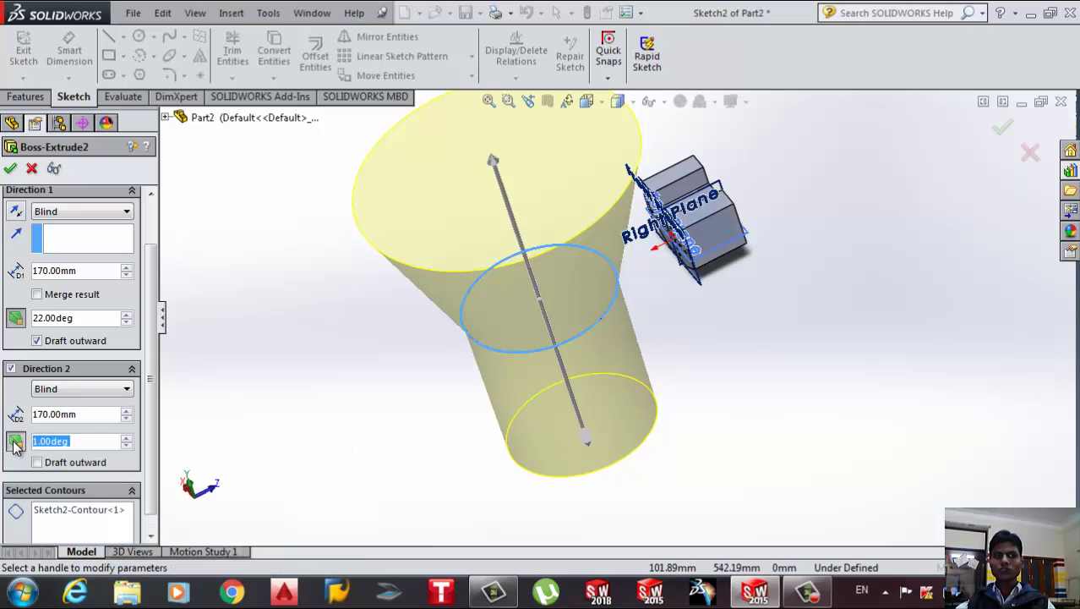
pyautogui.click(129, 440)
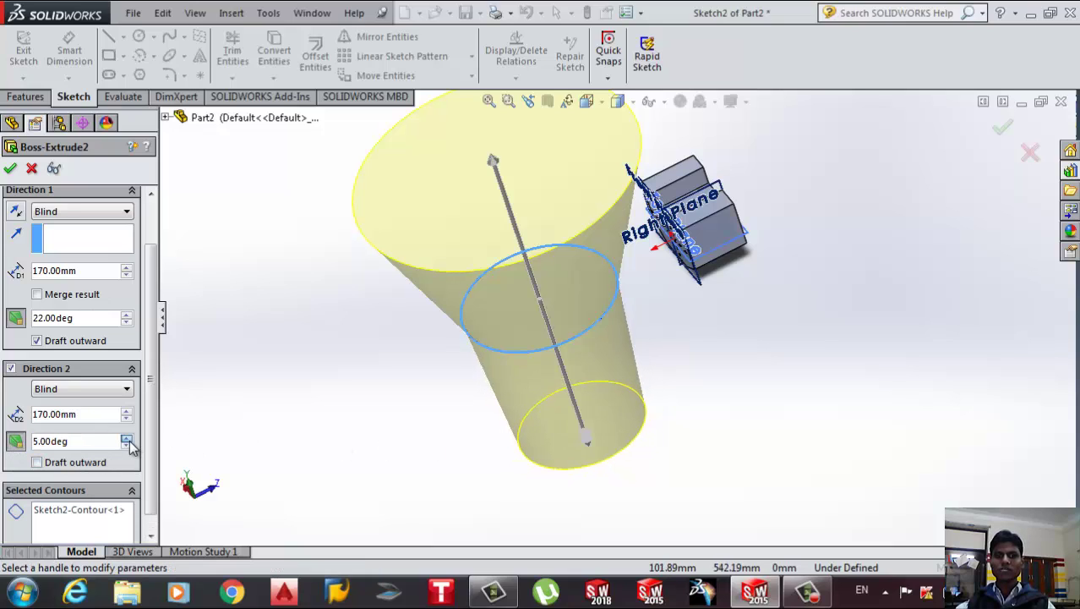
# Set the second direction's draft to 50° outward and confirm the extrusion
pyautogui.scroll(-1, 537, 446)
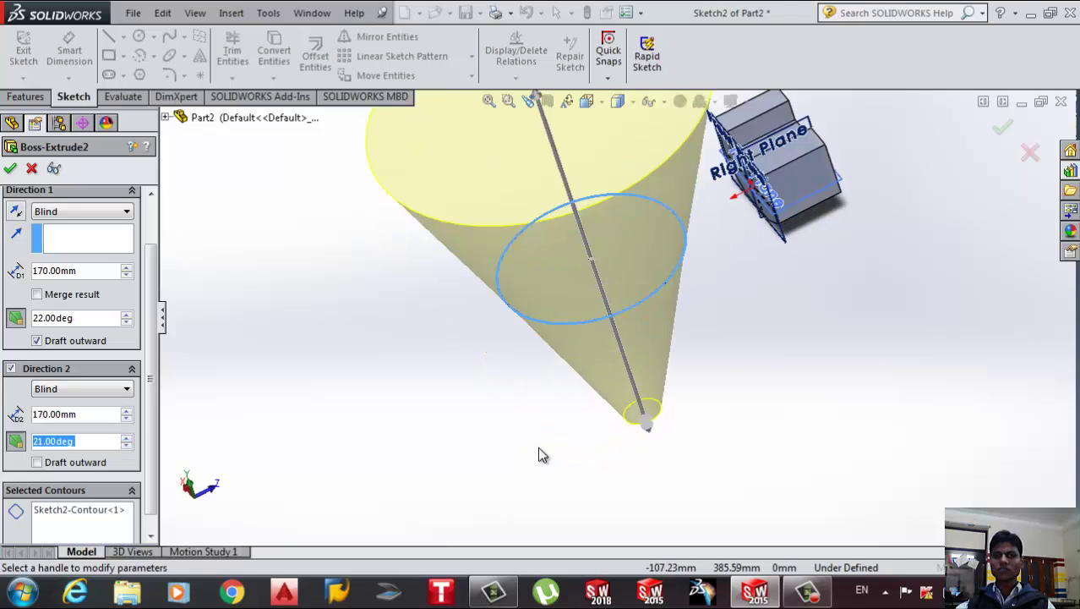
pyautogui.moveTo(537, 446); pyautogui.dragTo(561, 367, button='middle')
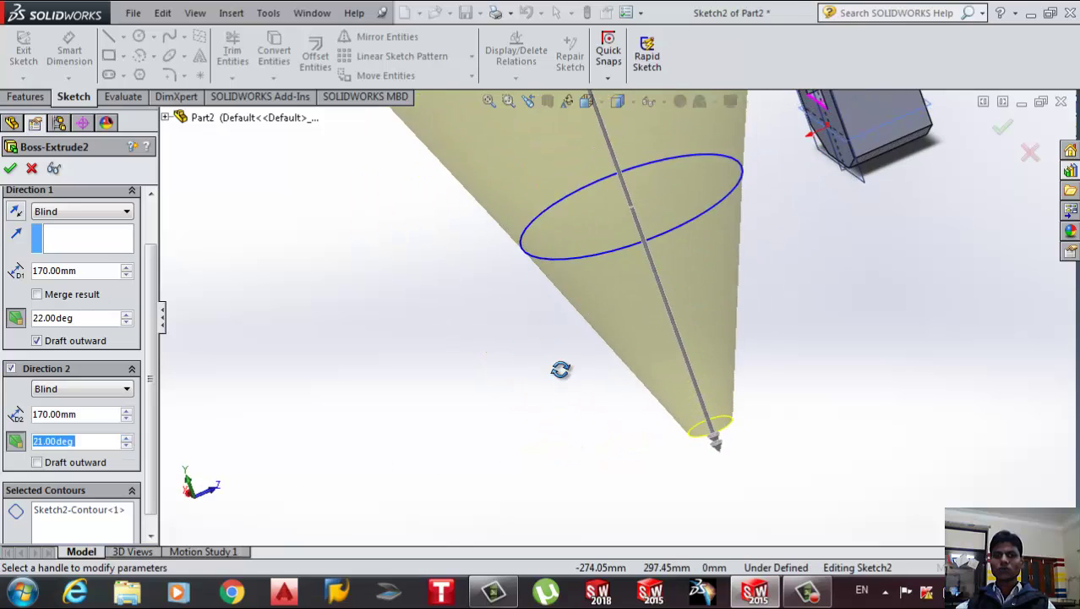
pyautogui.click(37, 463)
pyautogui.scroll(3, 610, 330)
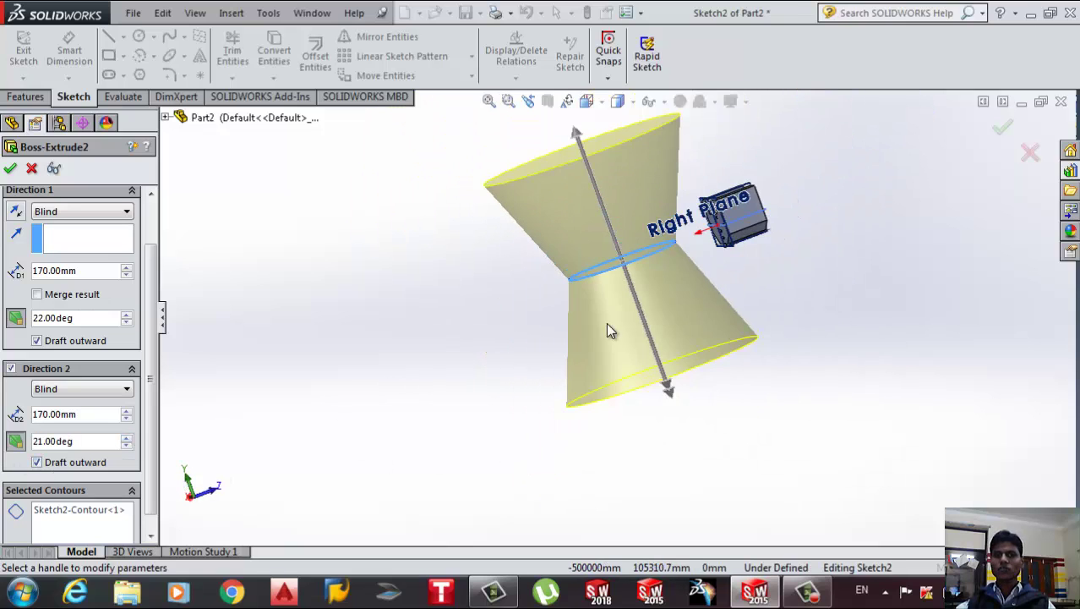
pyautogui.click(127, 439)
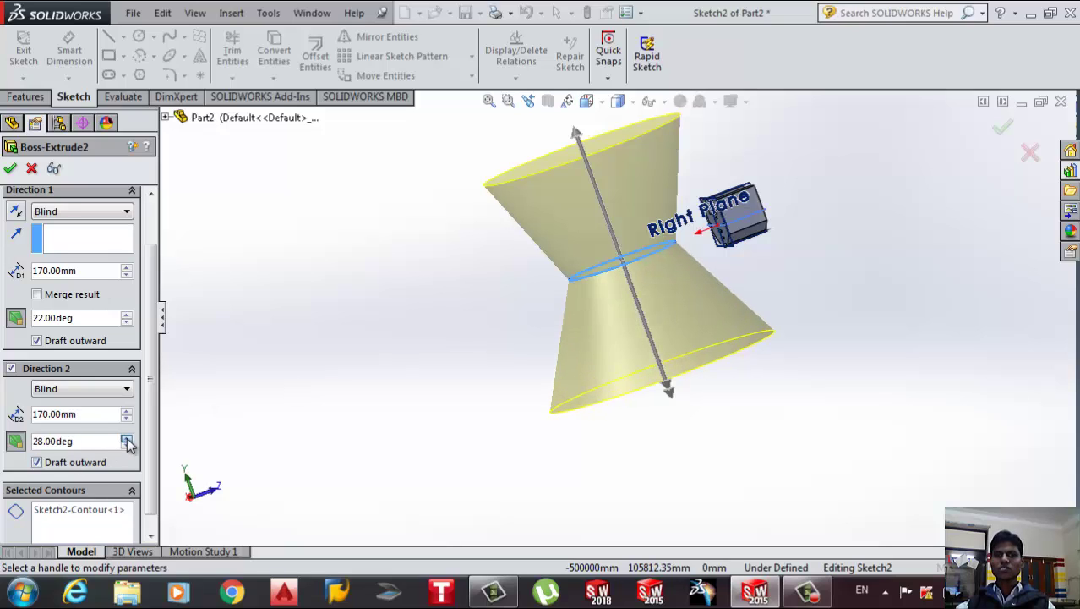
pyautogui.moveTo(127, 440); pyautogui.dragTo(131, 441)
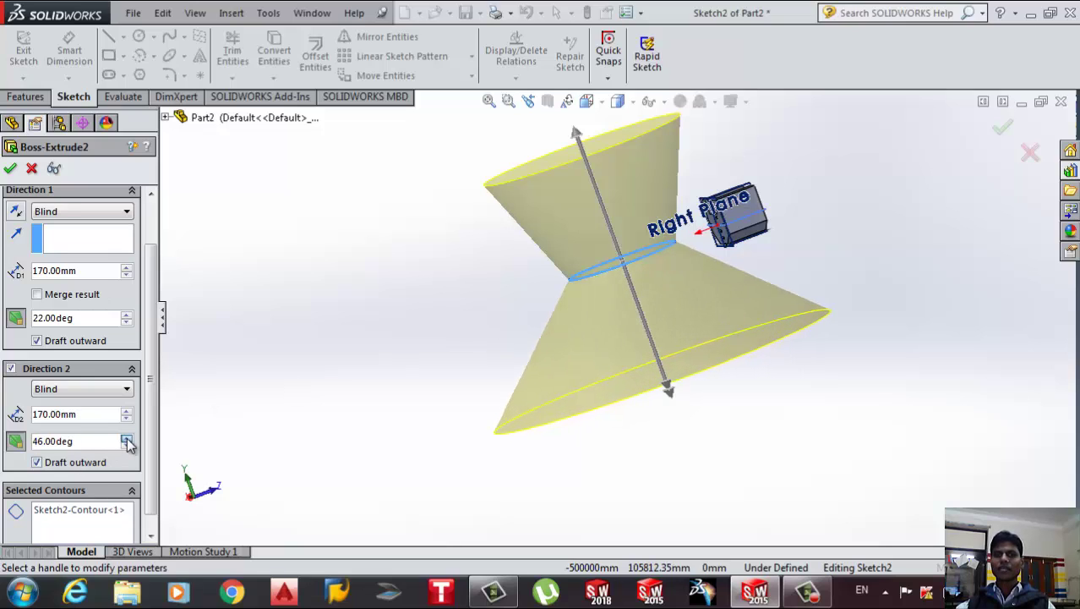
pyautogui.click(10, 169)
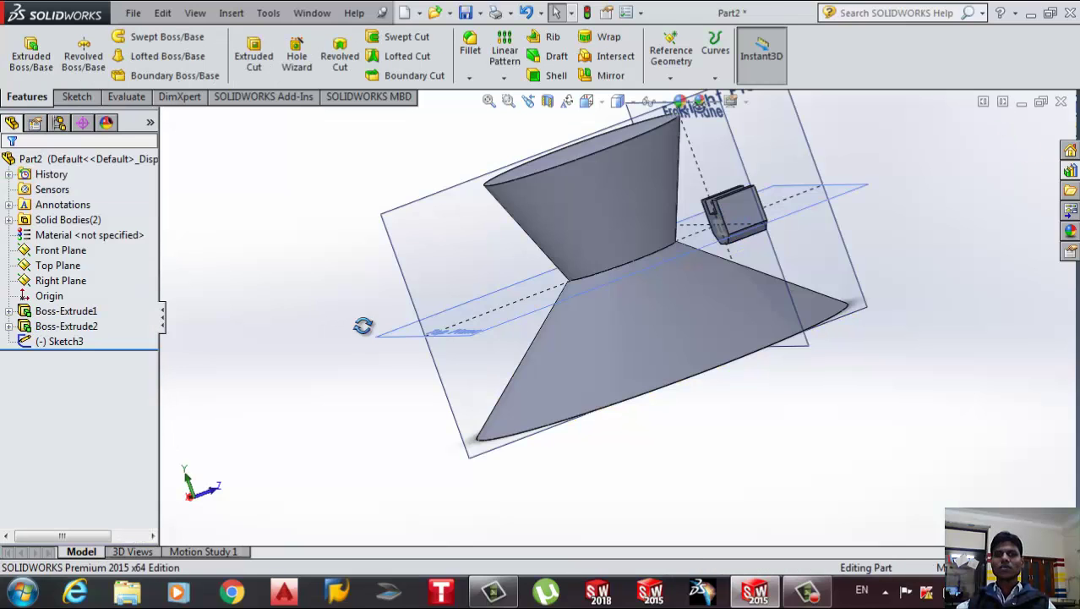
pyautogui.moveTo(362, 326)
pyautogui.mouseDown(button='middle')
pyautogui.moveTo(431, 464)
pyautogui.moveTo(357, 378)
pyautogui.moveTo(465, 342)
pyautogui.moveTo(492, 354)
pyautogui.moveTo(494, 397)
pyautogui.moveTo(379, 271)
pyautogui.moveTo(378, 376)
pyautogui.moveTo(452, 444)
pyautogui.moveTo(380, 342)
pyautogui.moveTo(662, 270)
pyautogui.moveTo(661, 301)
pyautogui.mouseUp(button='middle')
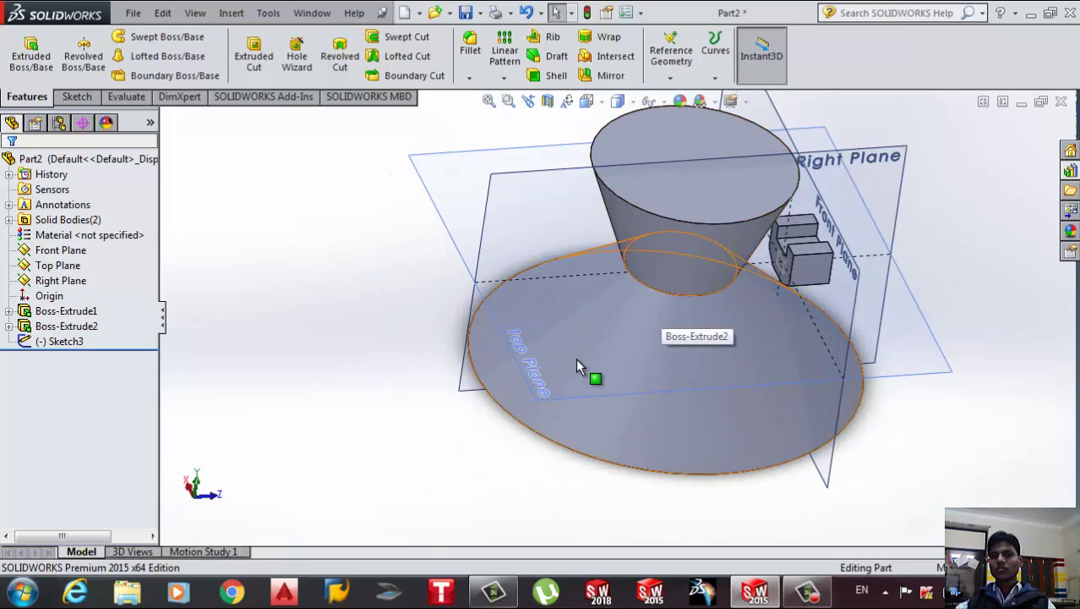
pyautogui.scroll(2, 596, 345)
pyautogui.moveTo(602, 344)
pyautogui.mouseDown(button='middle')
pyautogui.moveTo(579, 342)
pyautogui.moveTo(583, 302)
pyautogui.moveTo(425, 314)
pyautogui.mouseUp(button='middle')
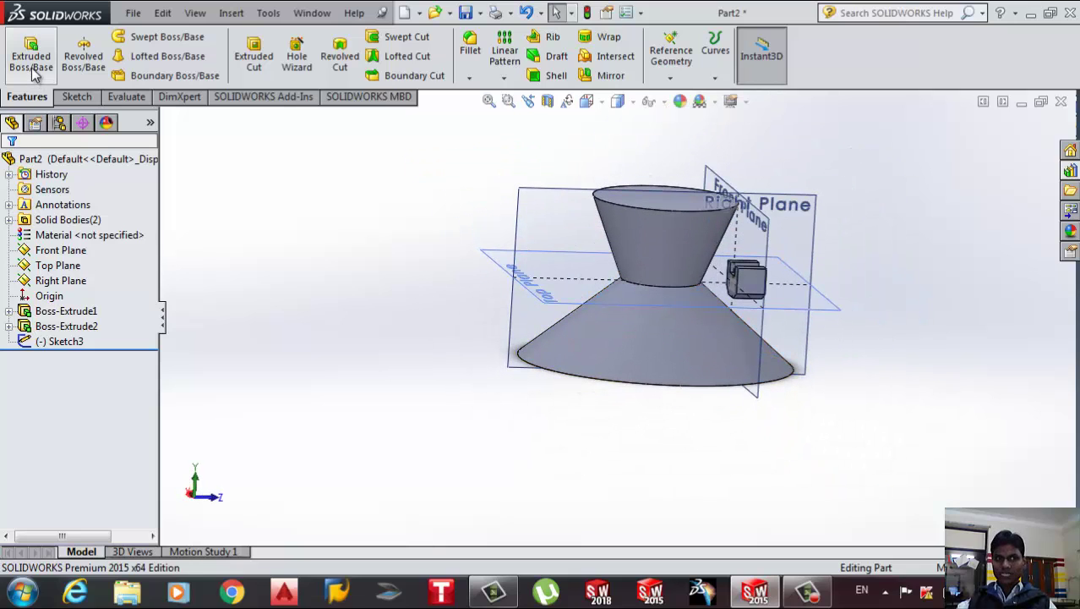